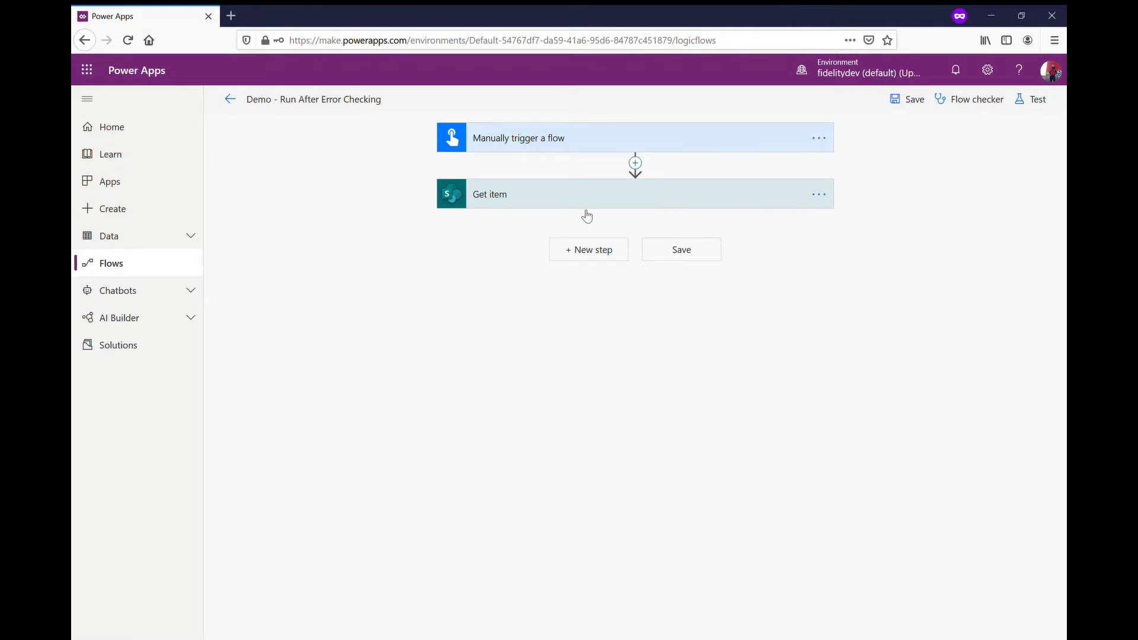
Step: Review the manual trigger and the Get item step's settings
left_click(711, 148)
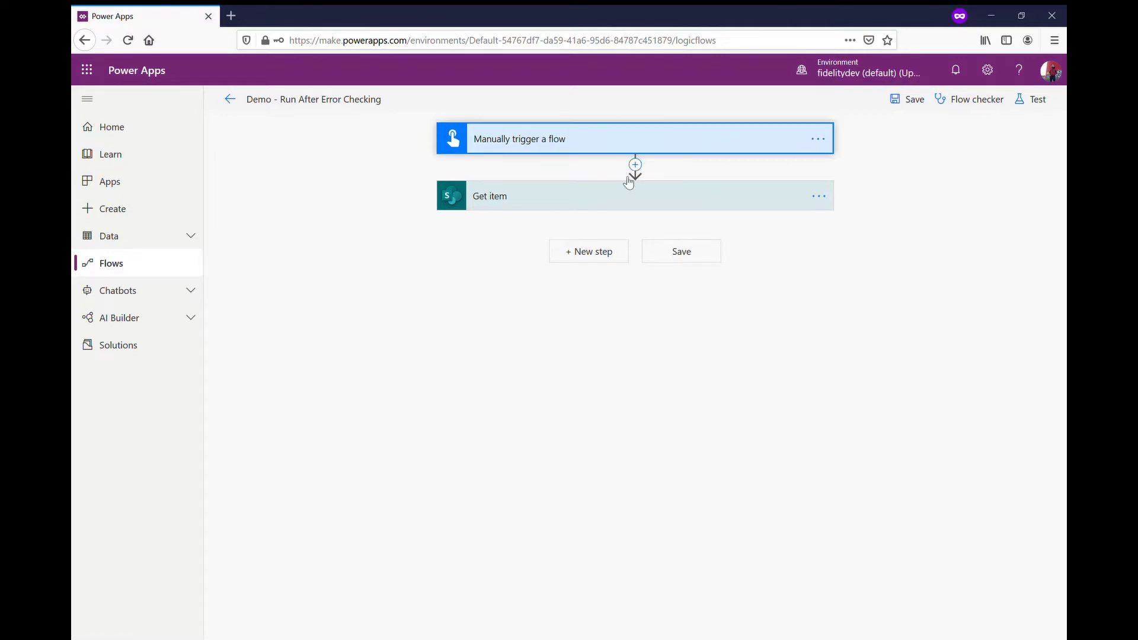
left_click(737, 259)
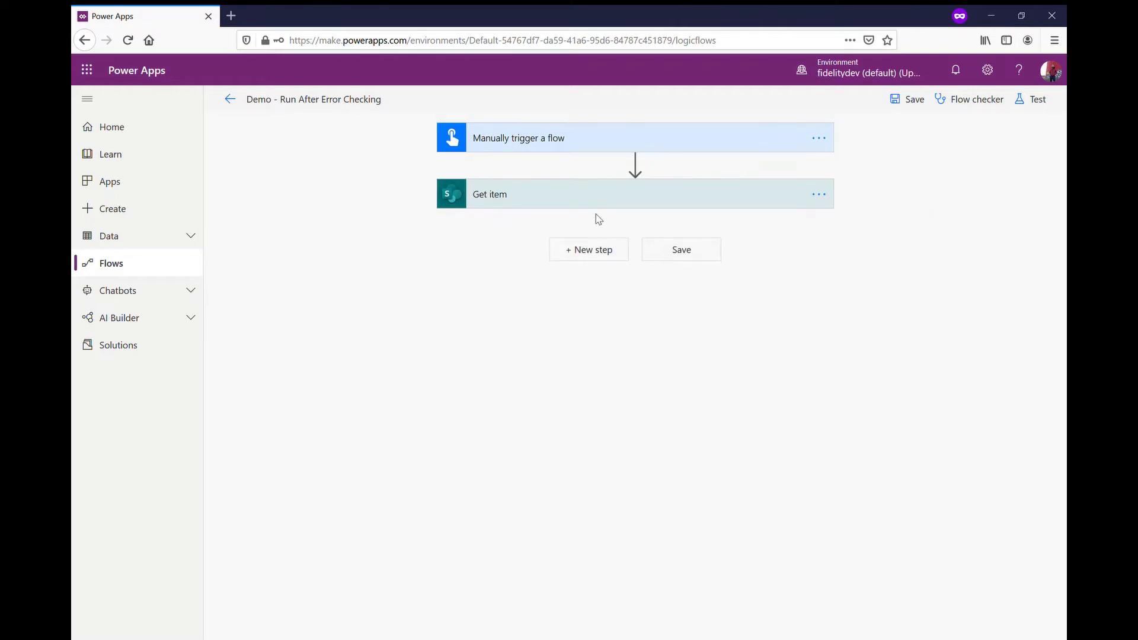
left_click(630, 194)
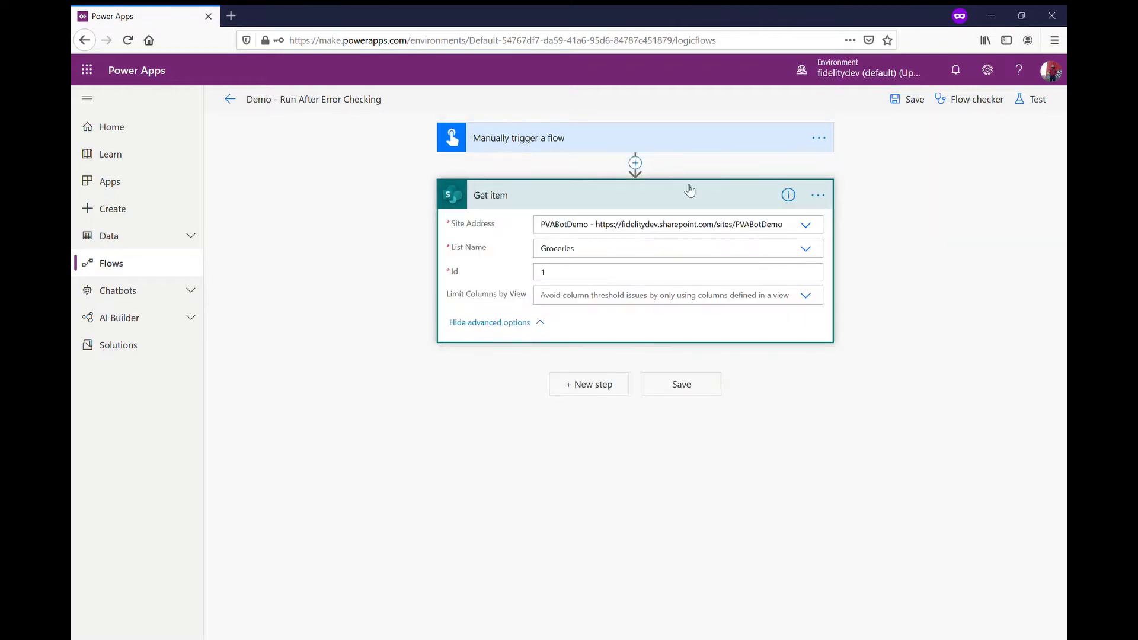
left_click(606, 198)
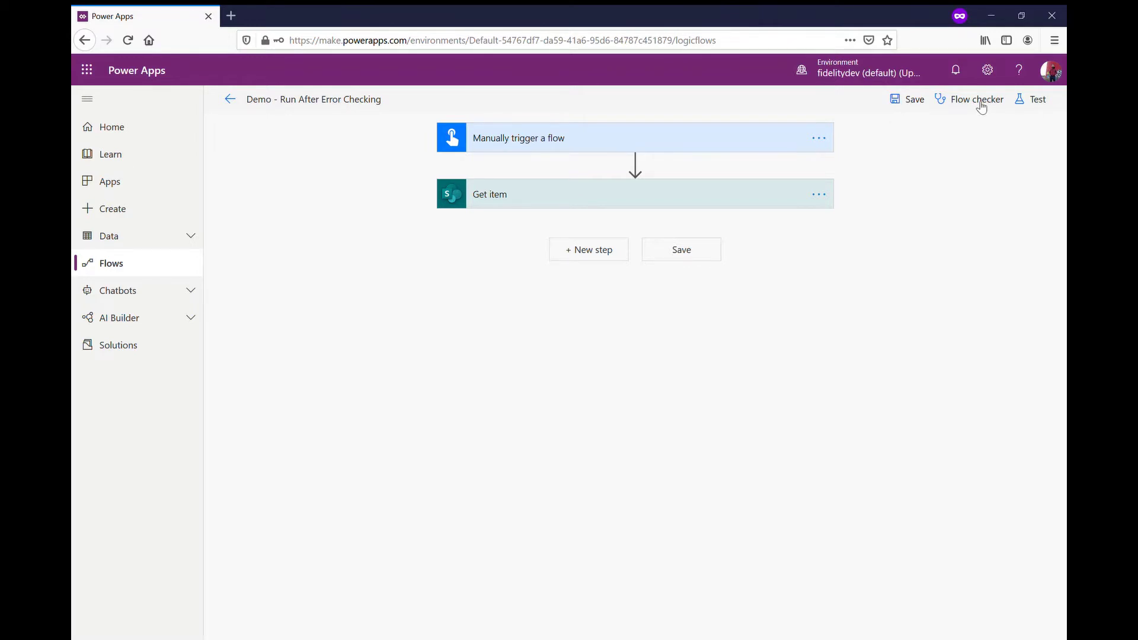
Step: Test-run the flow with a manual trigger and see the run fail at Get item
left_click(1045, 107)
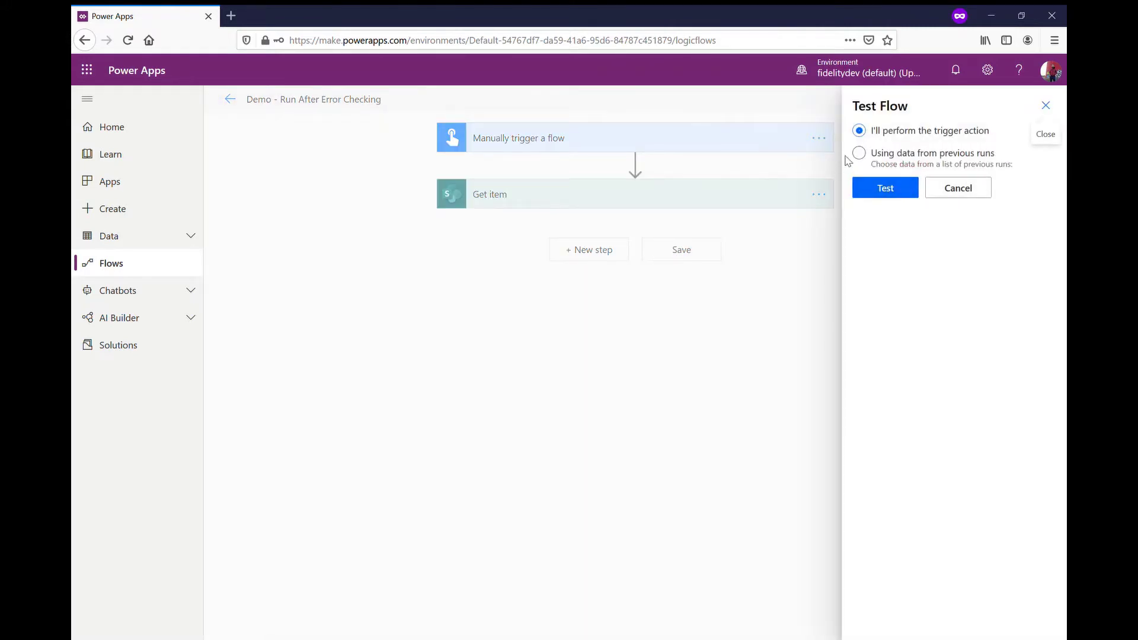
left_click(870, 155)
left_click(873, 197)
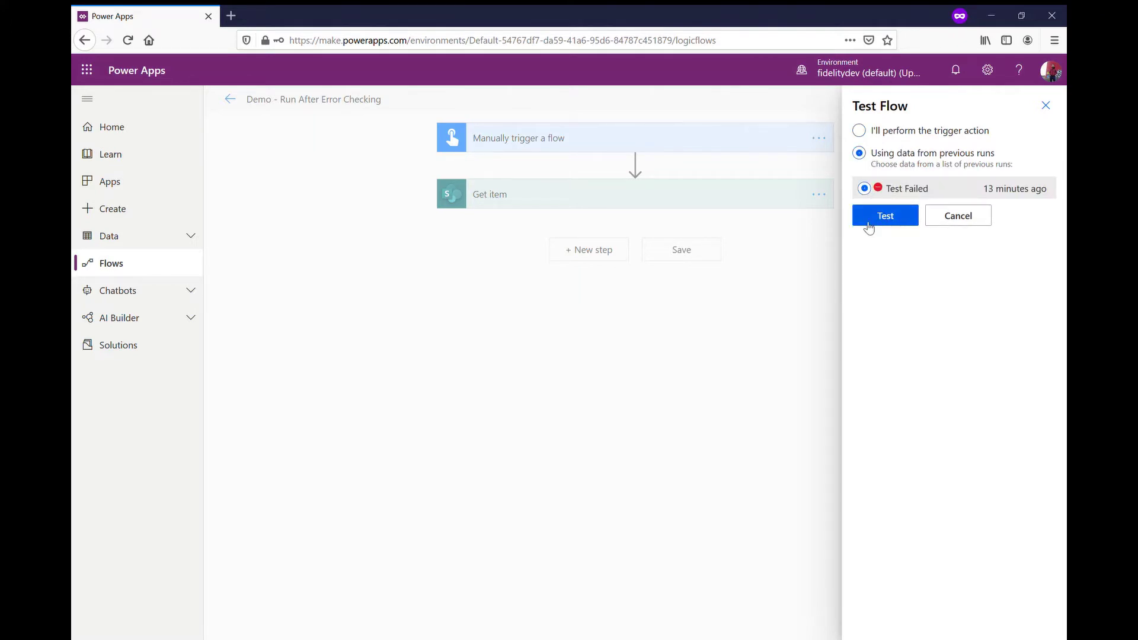
left_click(860, 131)
left_click(877, 187)
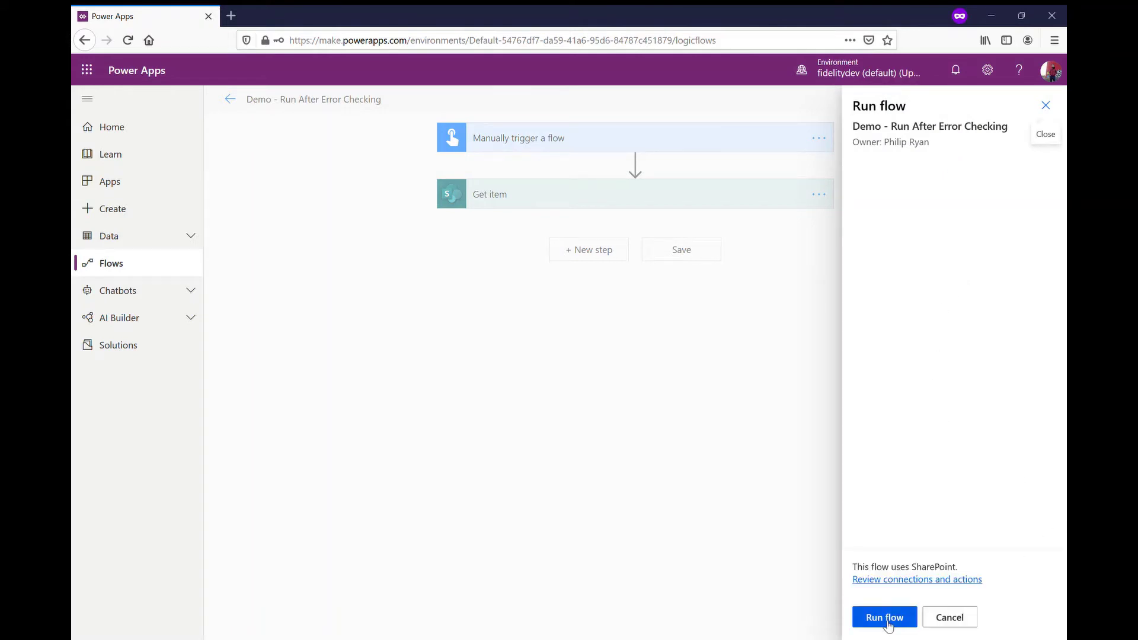
left_click(887, 618)
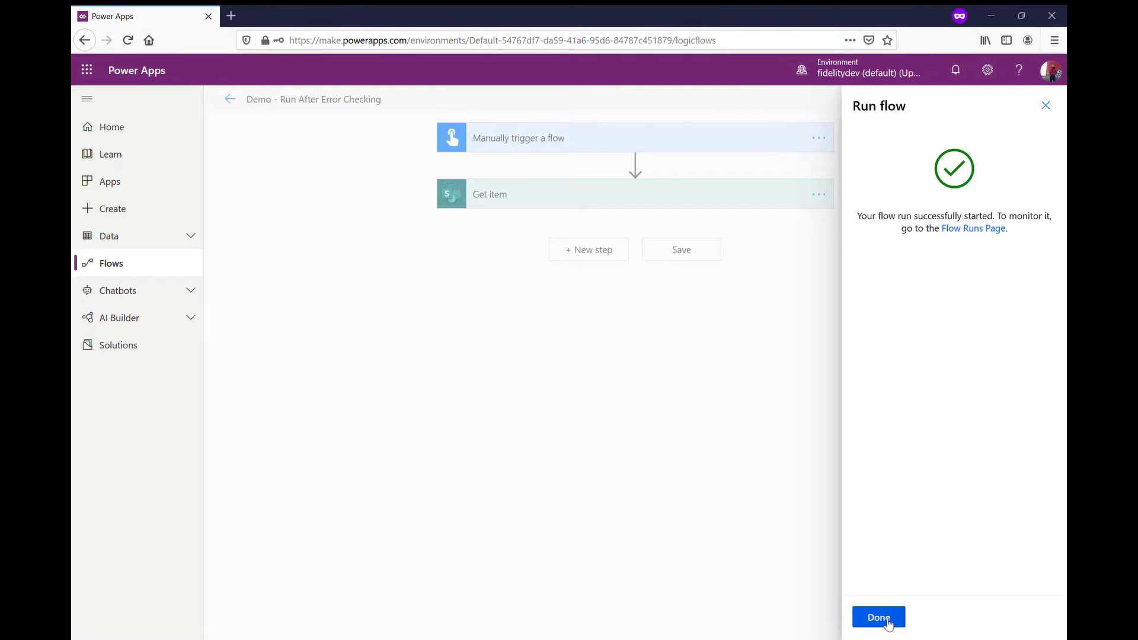
left_click(887, 625)
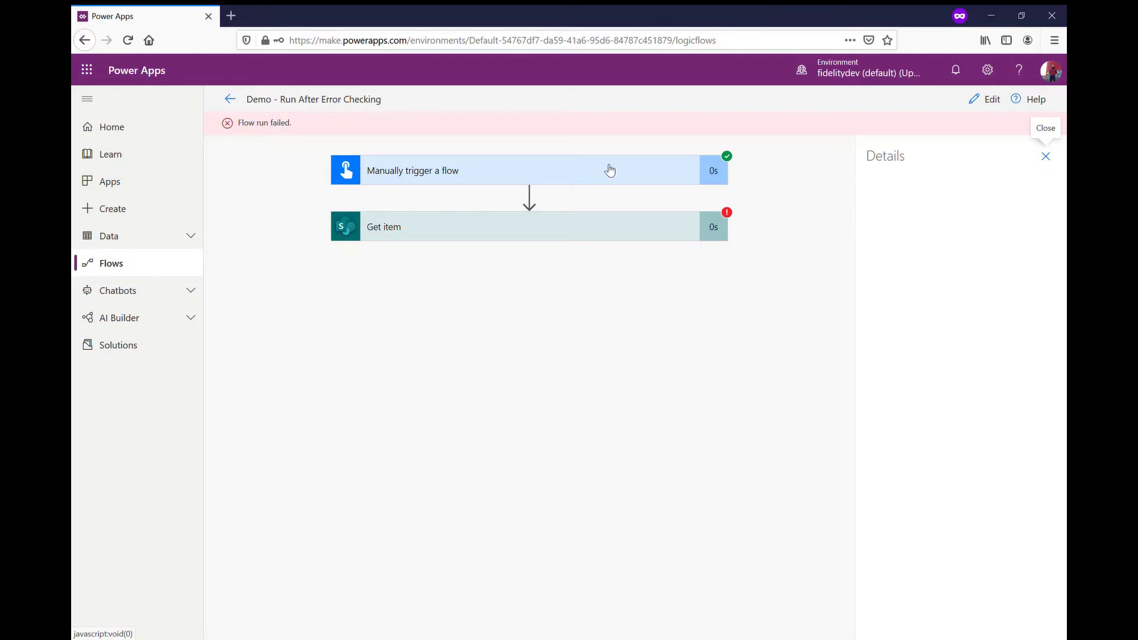
Step: Add a Mail 'Send an email notification (V3)' step after Get item
left_click(990, 100)
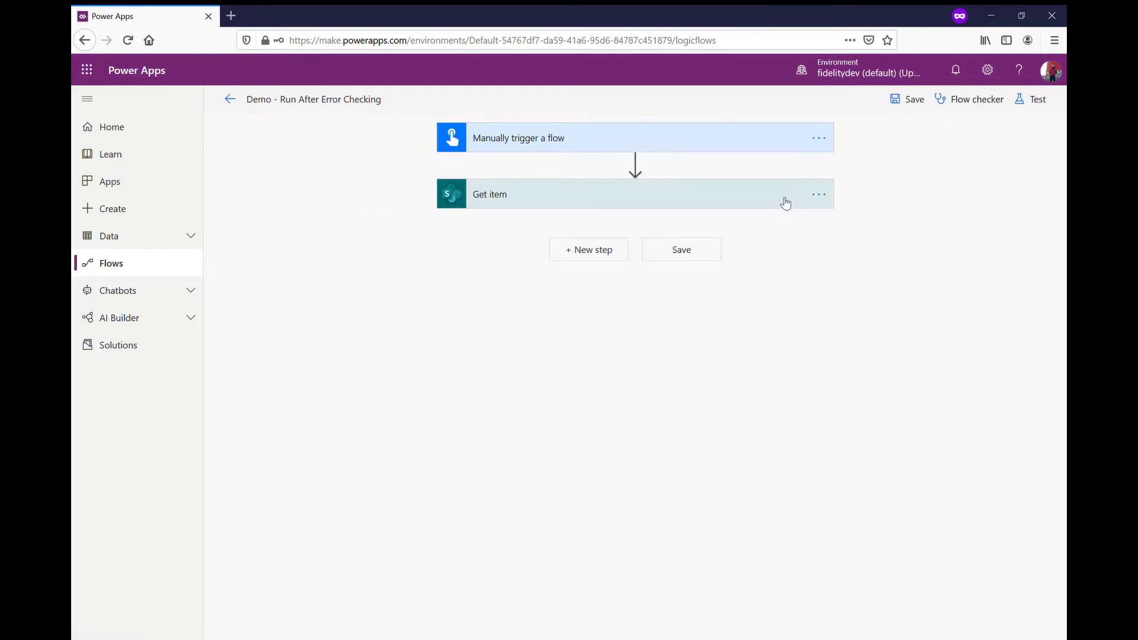
left_click(595, 252)
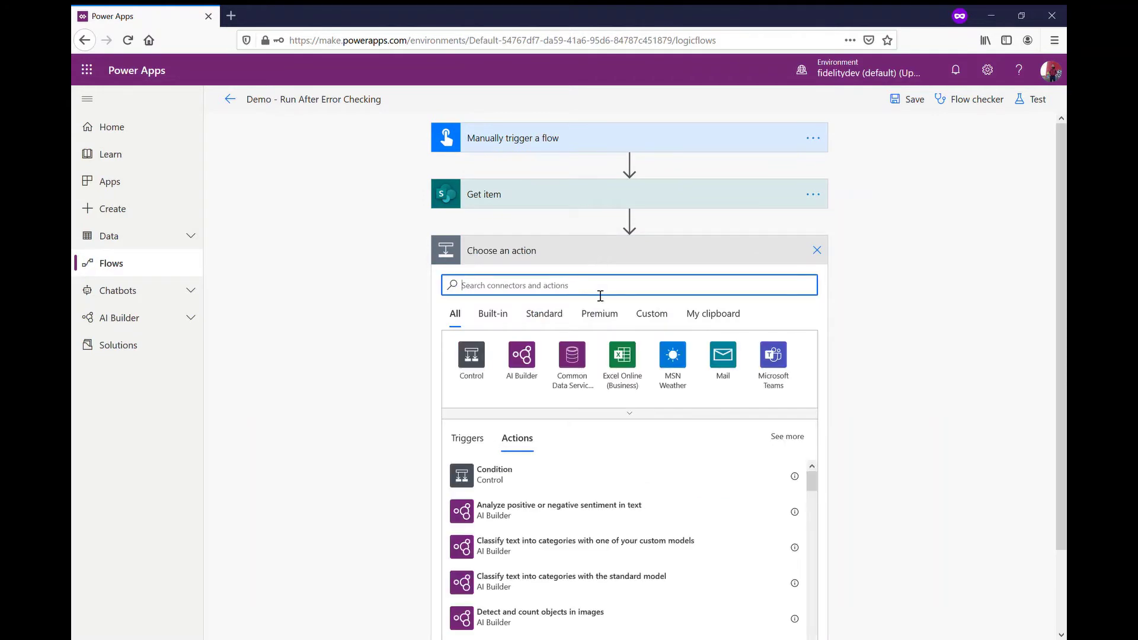
left_click(727, 373)
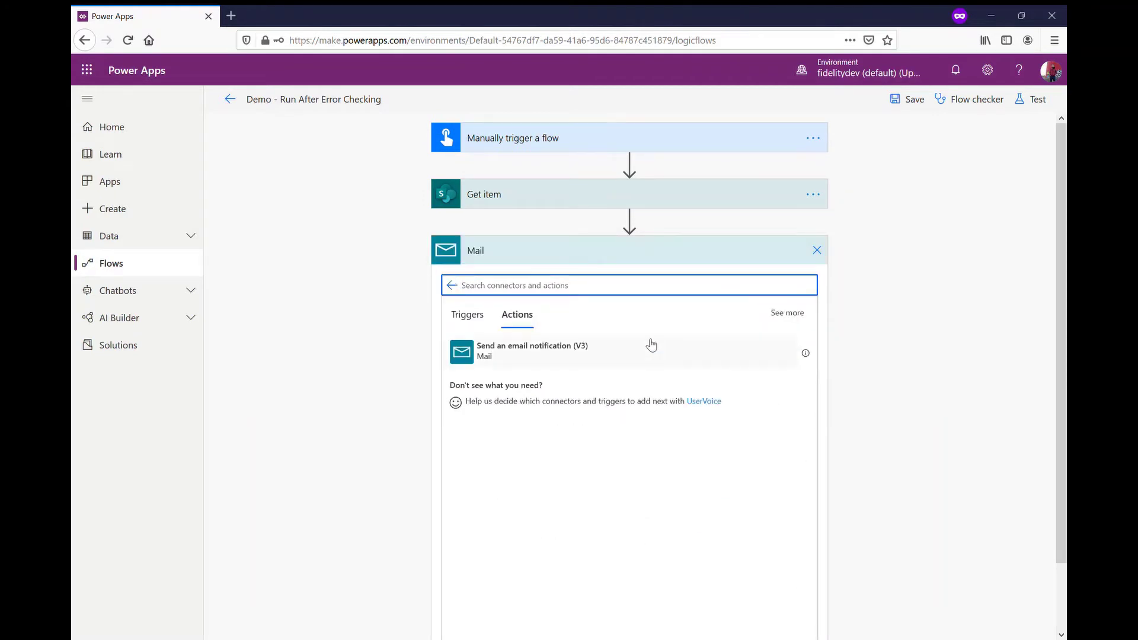
left_click(565, 349)
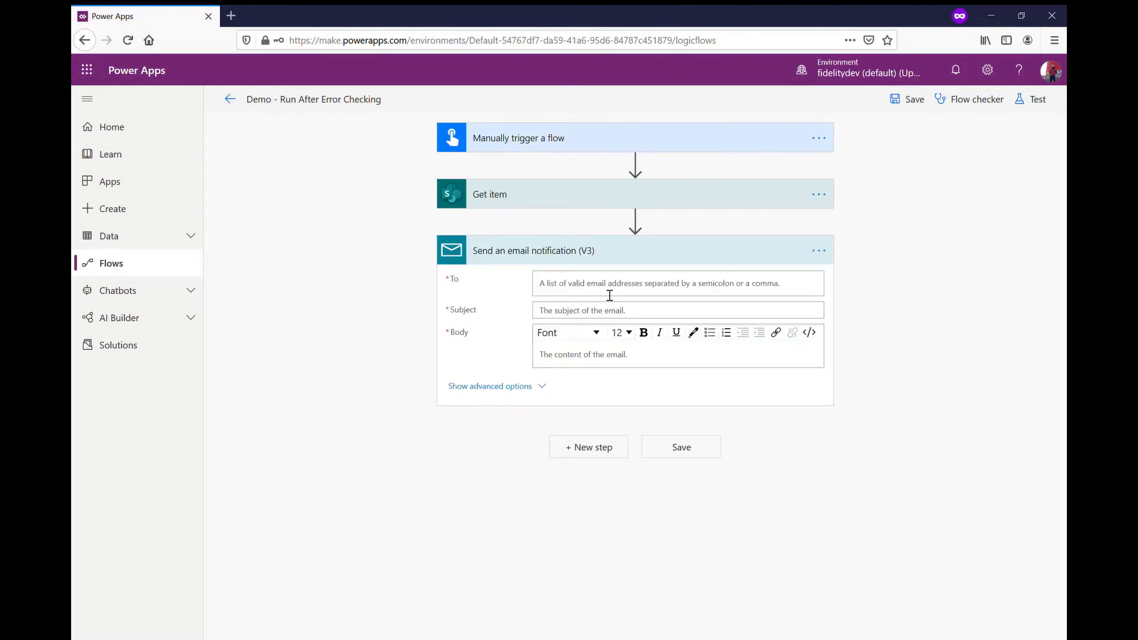
Step: Address the email to the user, with subject 'Failed Flow' and body 'This Flow Failed'
left_click(622, 289)
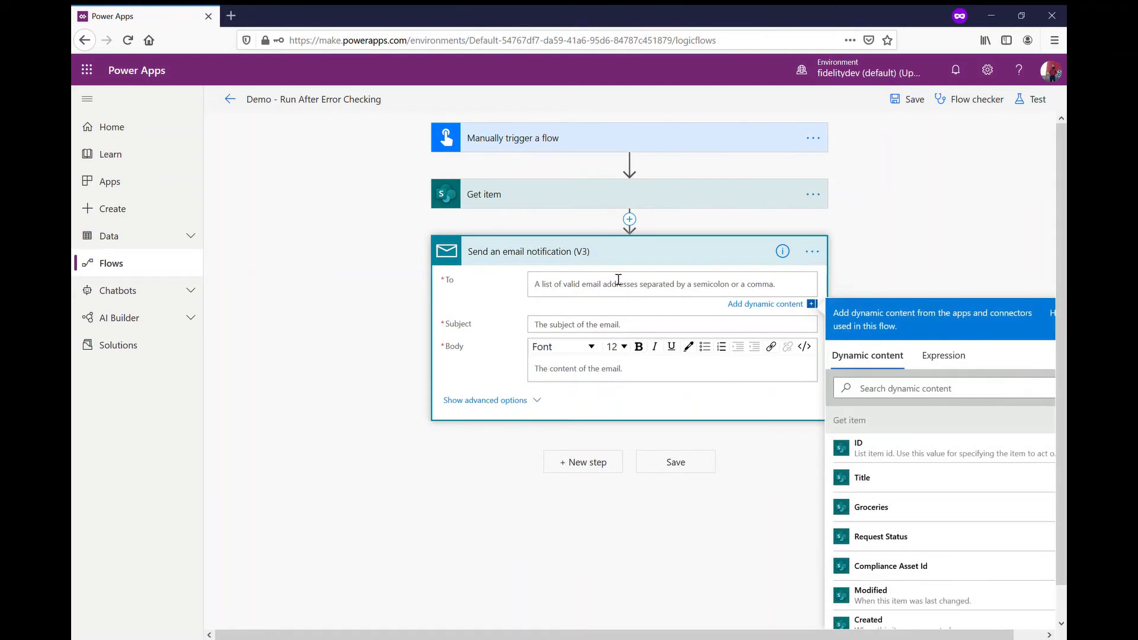
type("P")
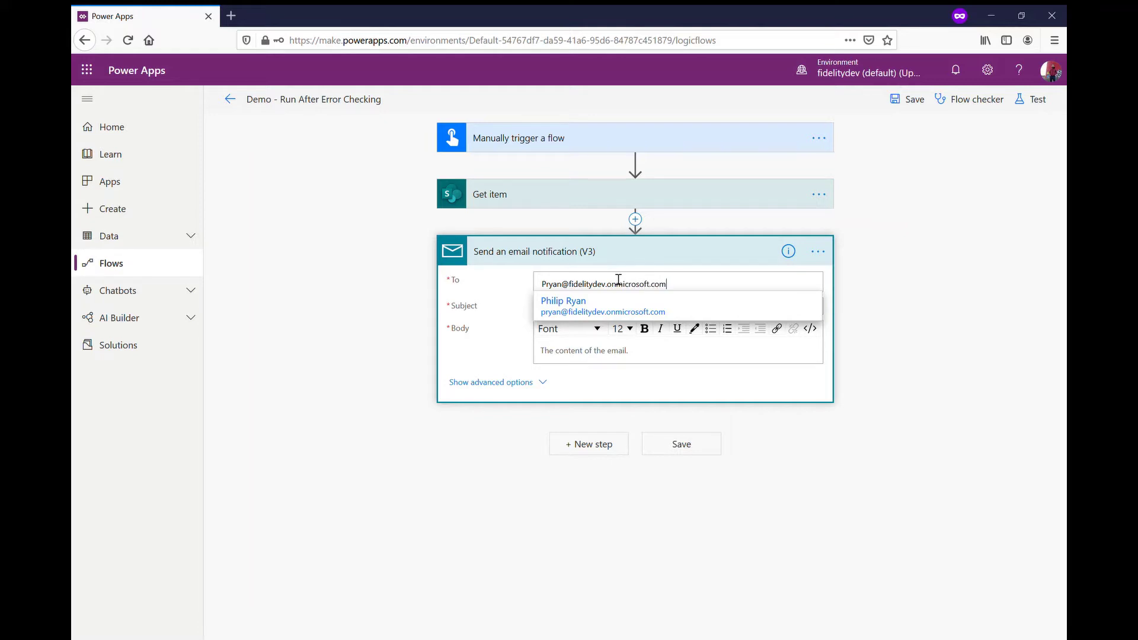
left_click(952, 373)
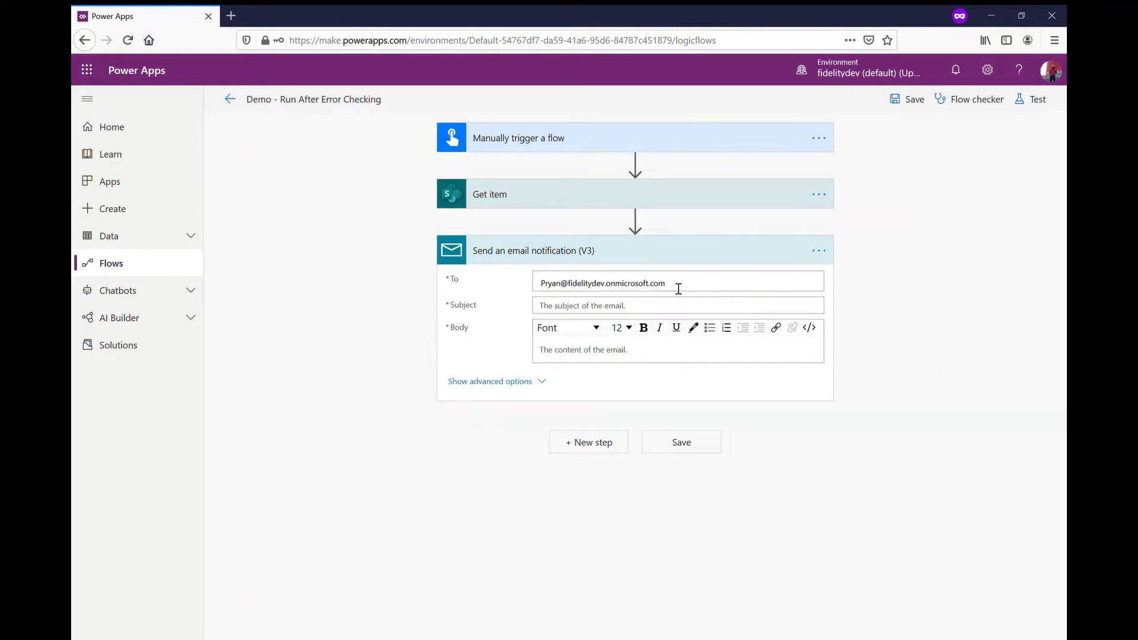
left_click(657, 310)
type("Failed")
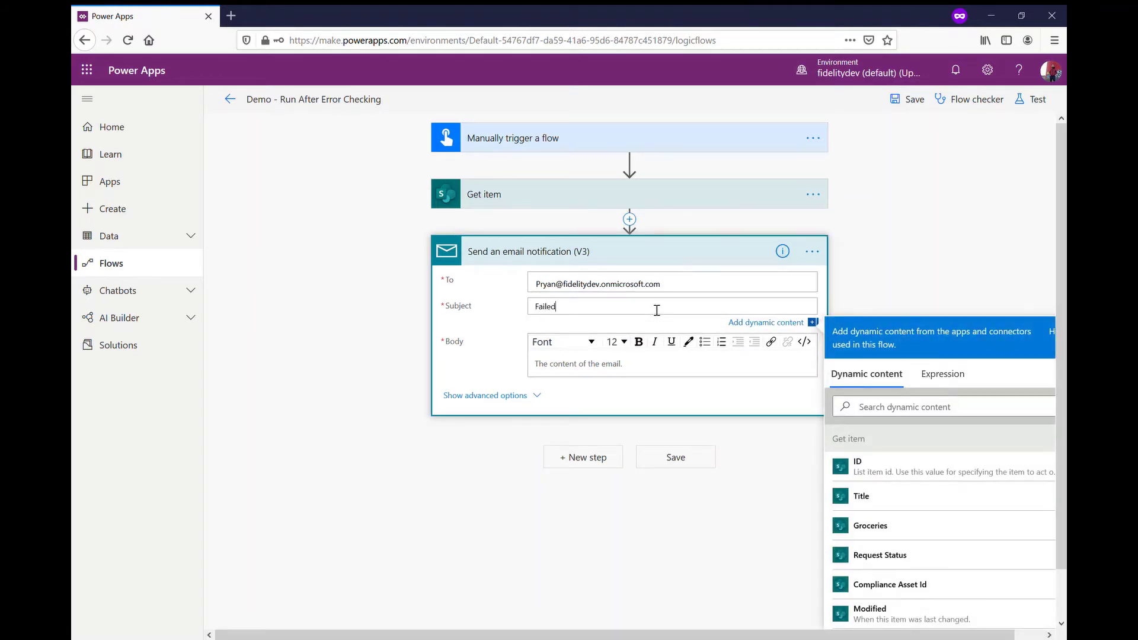
type(" Flow")
left_click(657, 368)
type("This Flow Failed")
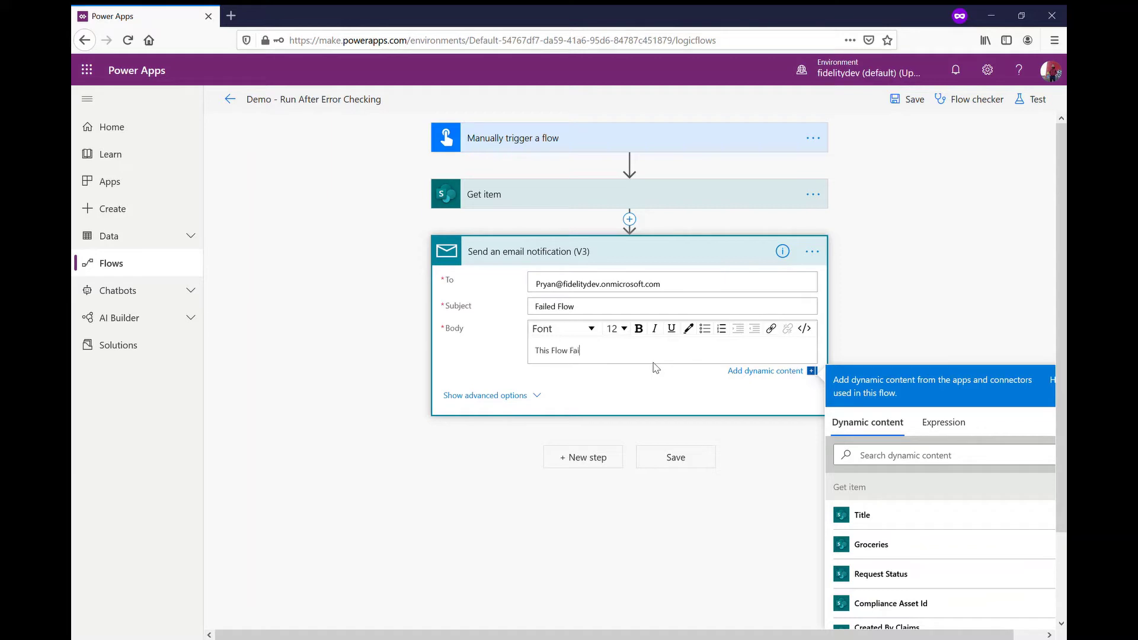
Step: Save the flow and run a manual test of it
left_click(910, 99)
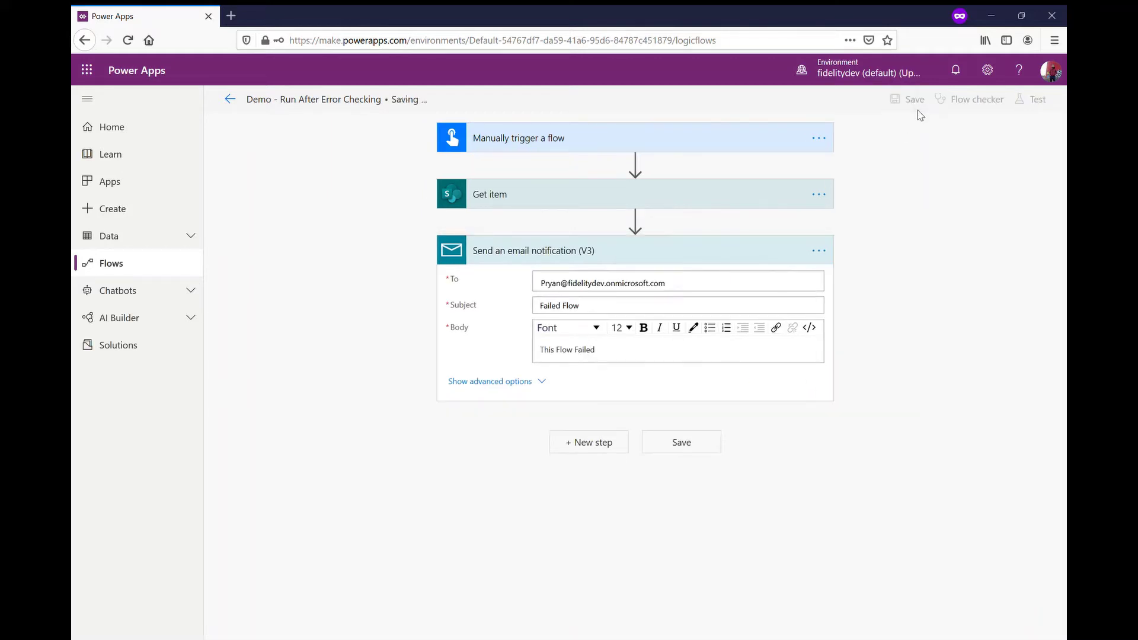
left_click(1040, 101)
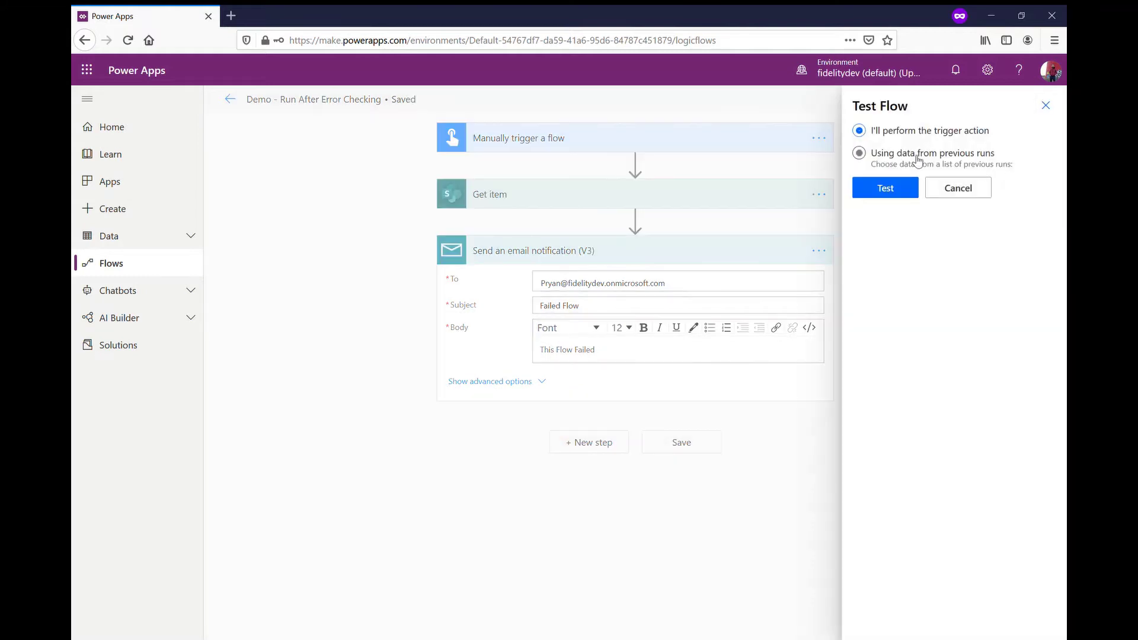
left_click(884, 187)
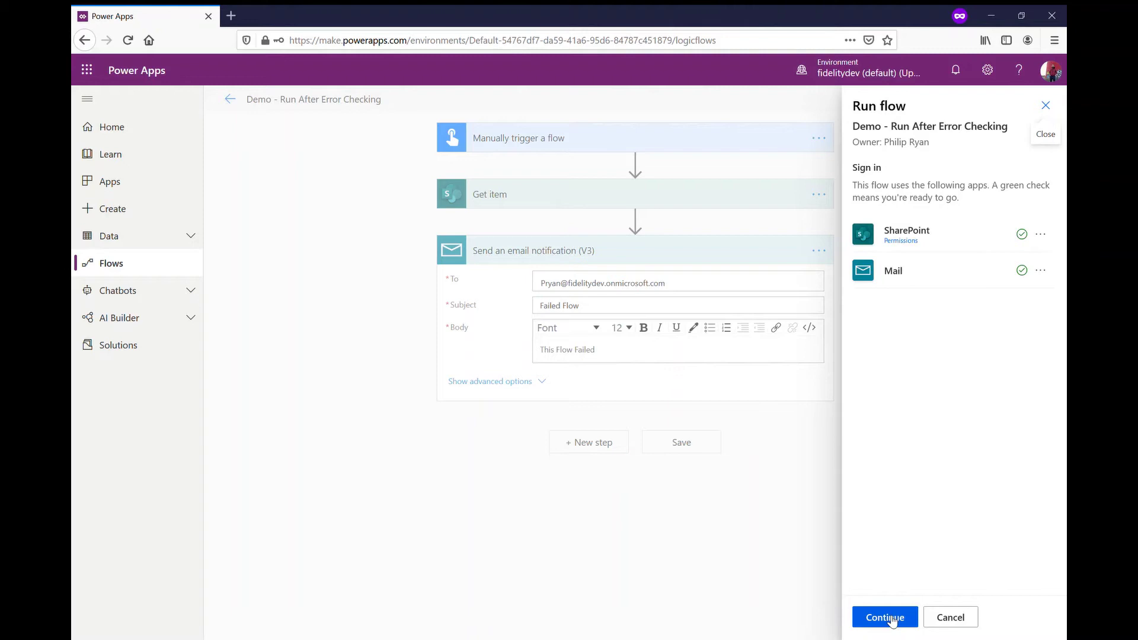
left_click(894, 619)
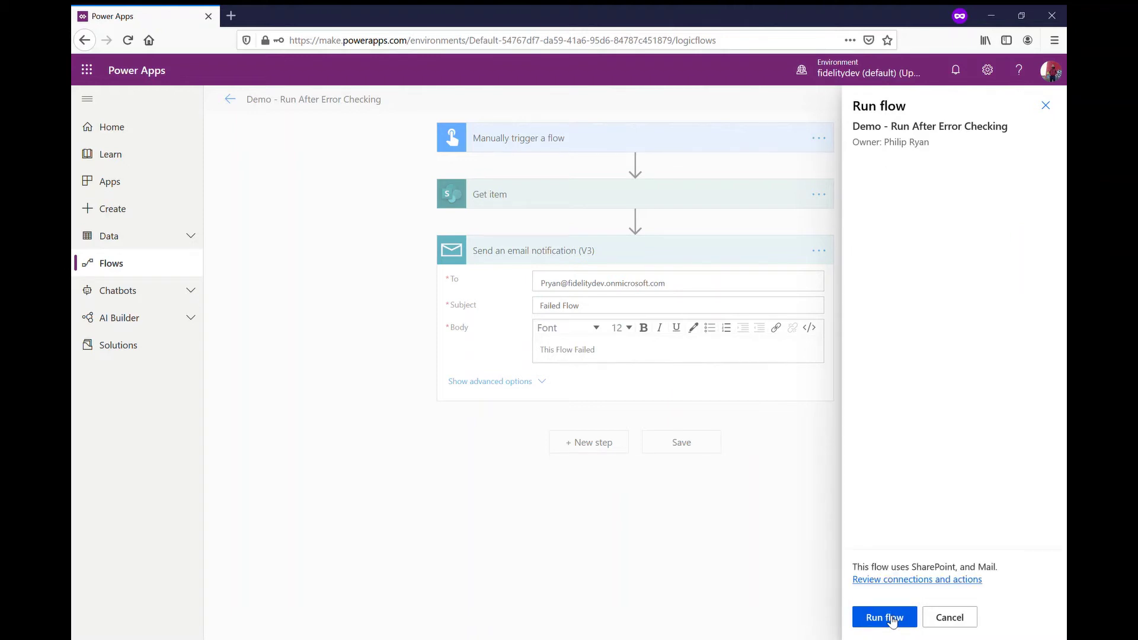
left_click(892, 619)
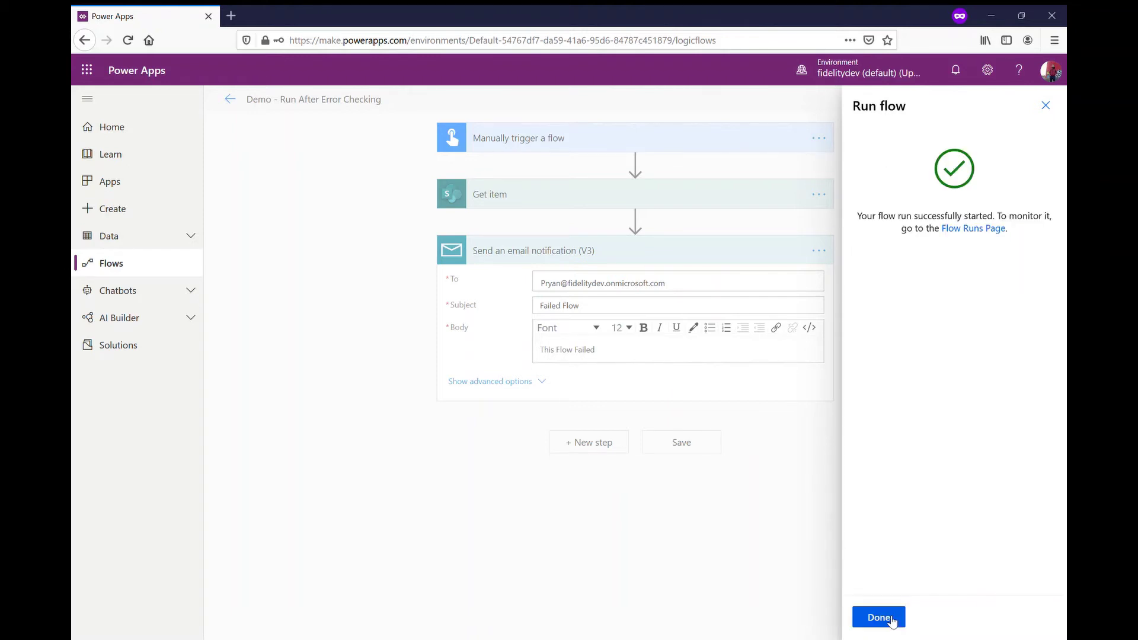
left_click(879, 618)
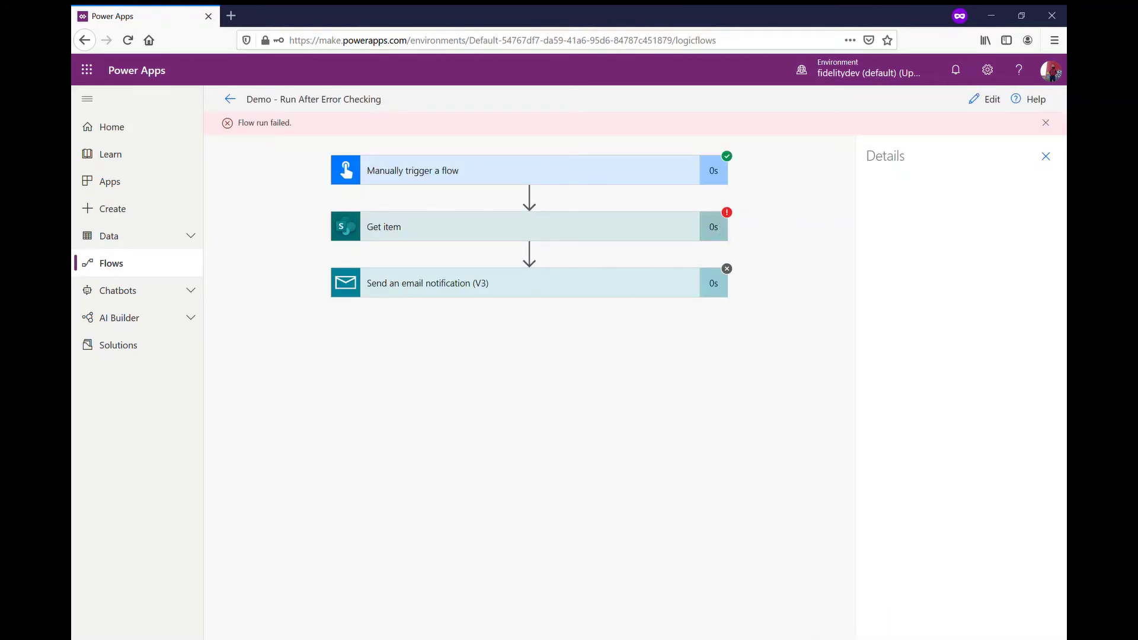
Step: Check that the email step was skipped, then go back to editing
left_click(1046, 157)
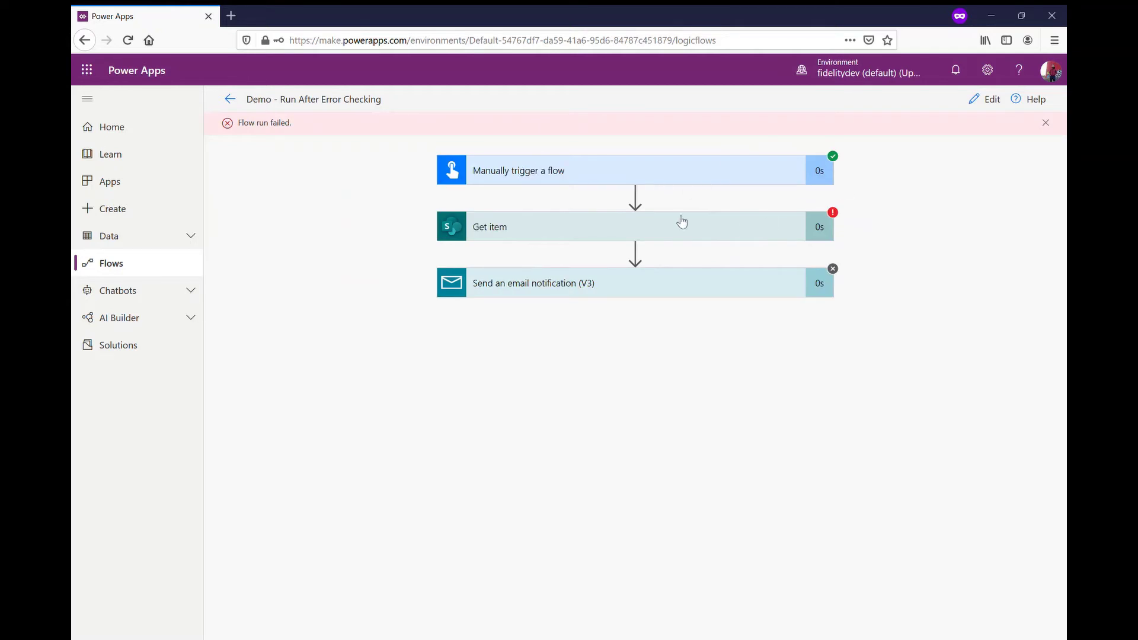
left_click(593, 285)
left_click(595, 285)
left_click(977, 106)
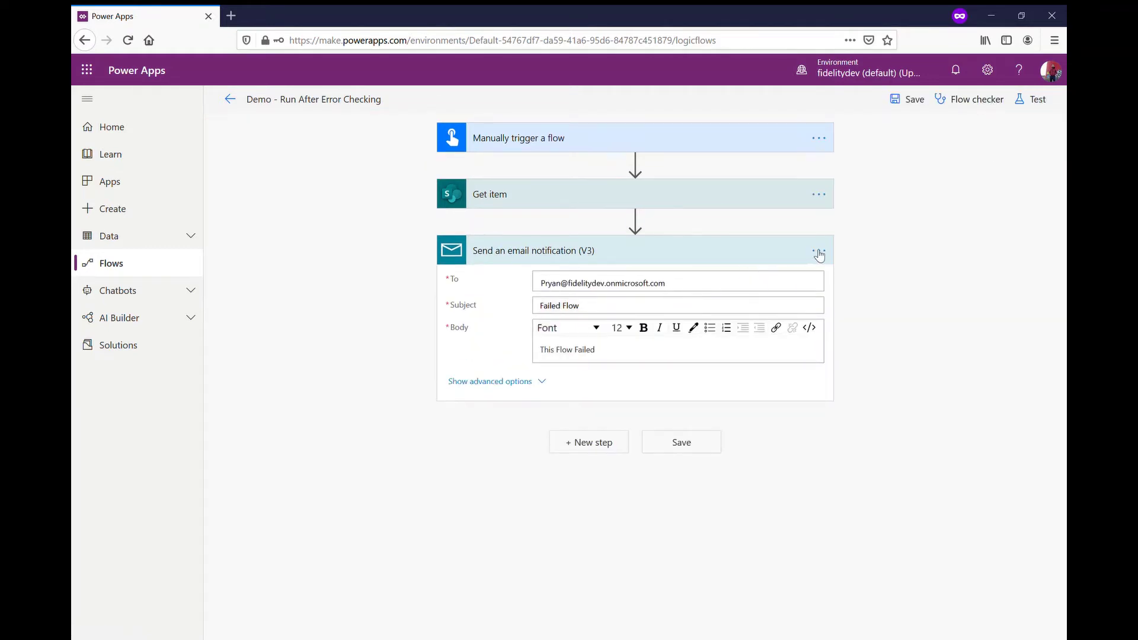
Step: Set the email step's run-after to has failed, is skipped and has timed out, not is successful
left_click(820, 251)
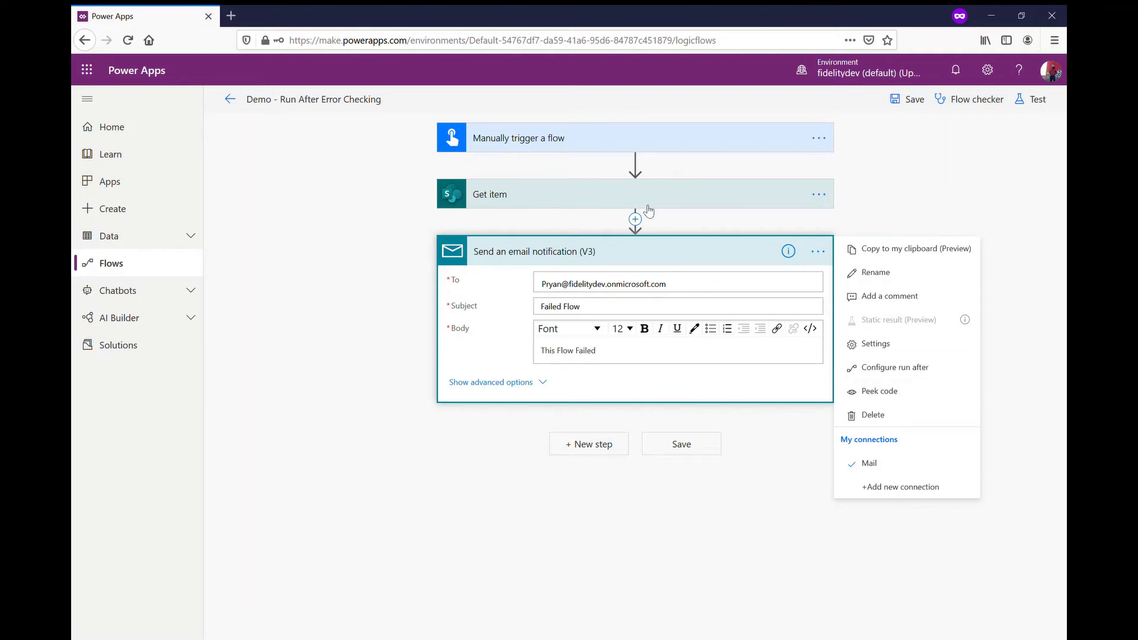
left_click(885, 376)
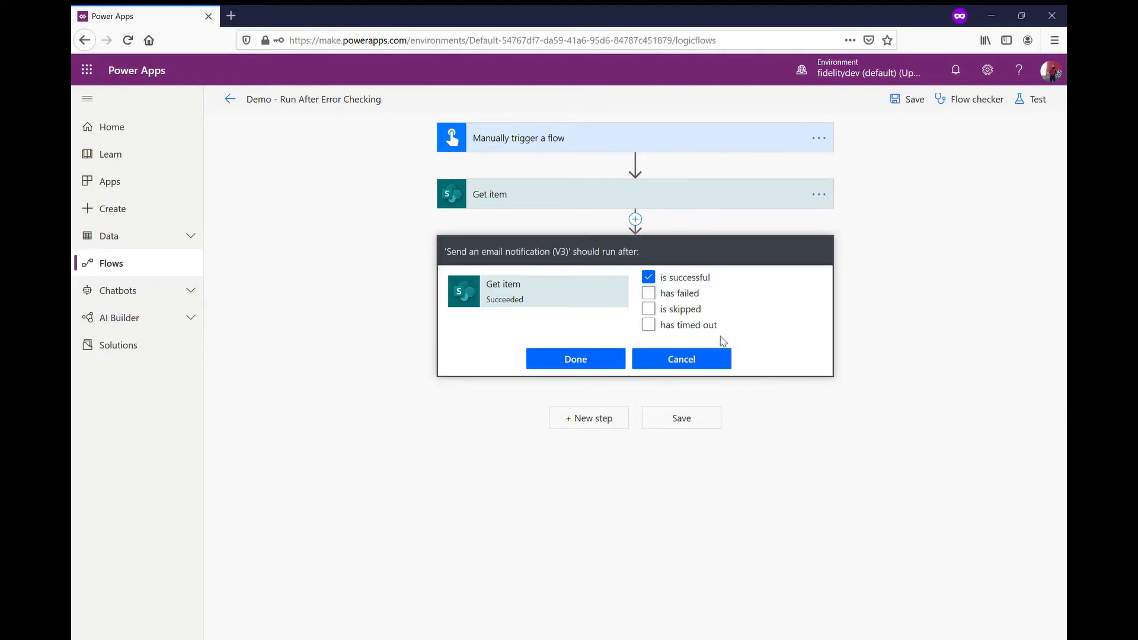
left_click(648, 277)
left_click(651, 294)
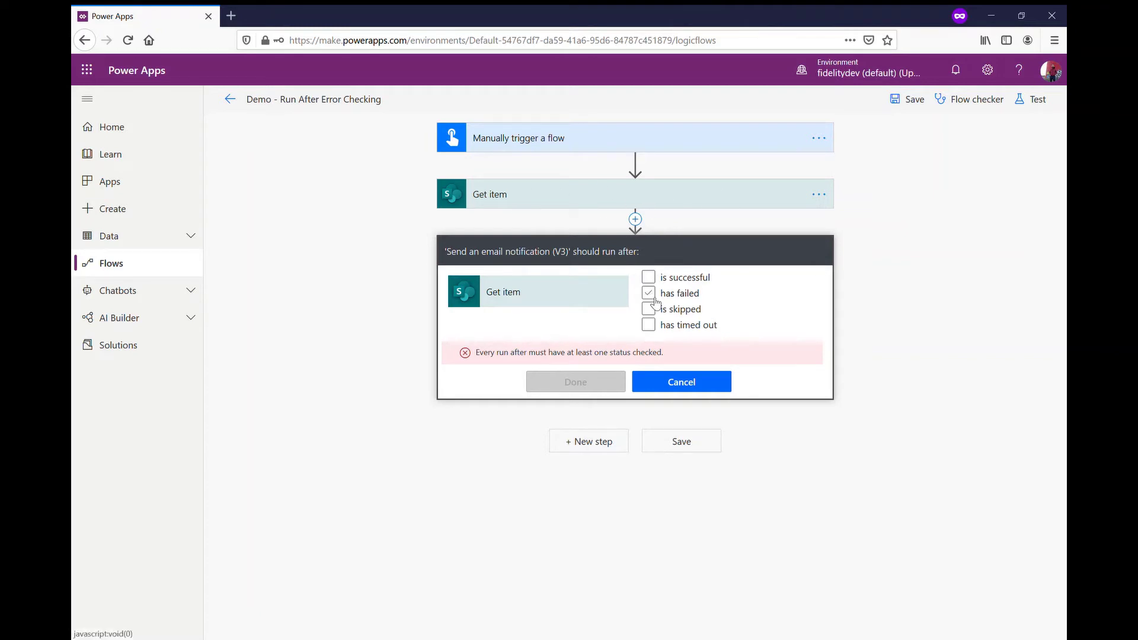
left_click(649, 293)
left_click(648, 309)
left_click(648, 325)
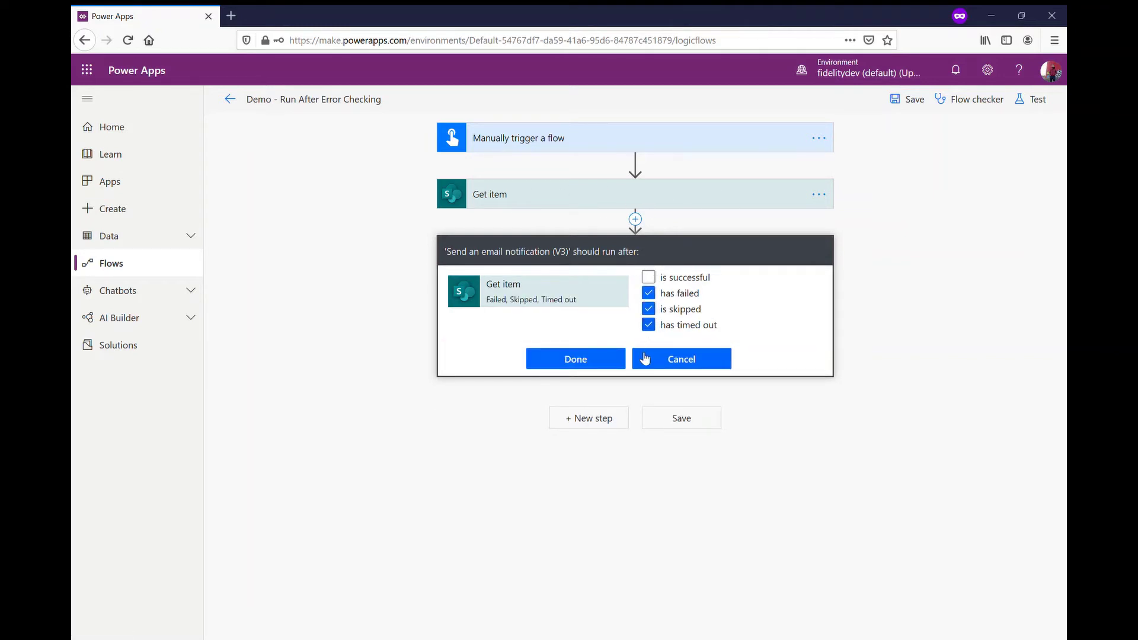
left_click(577, 357)
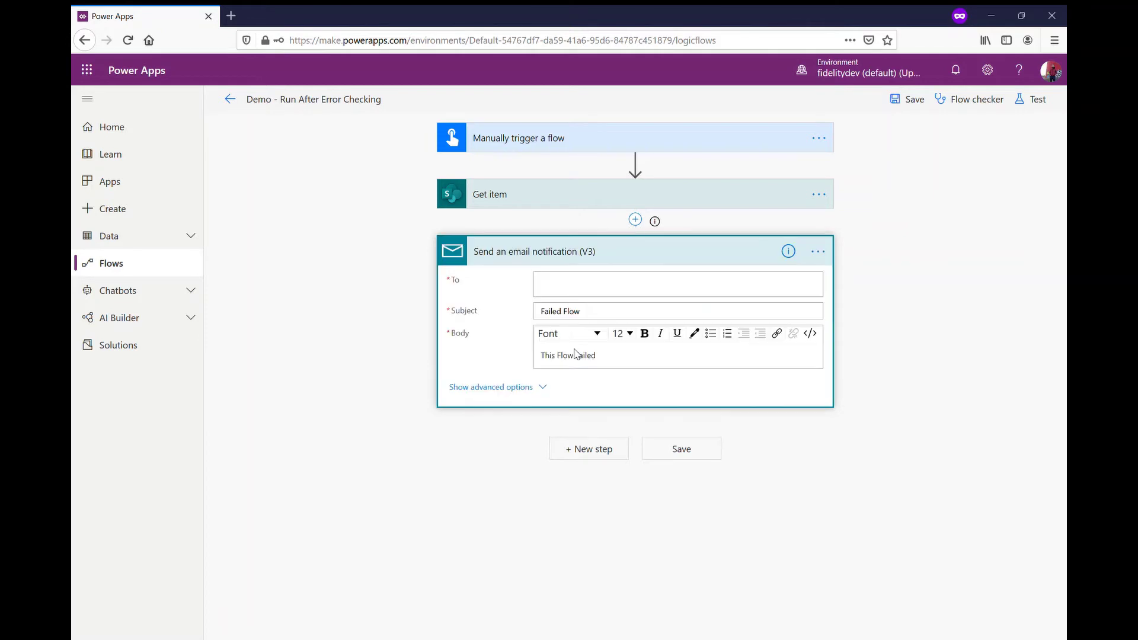
left_click(658, 258)
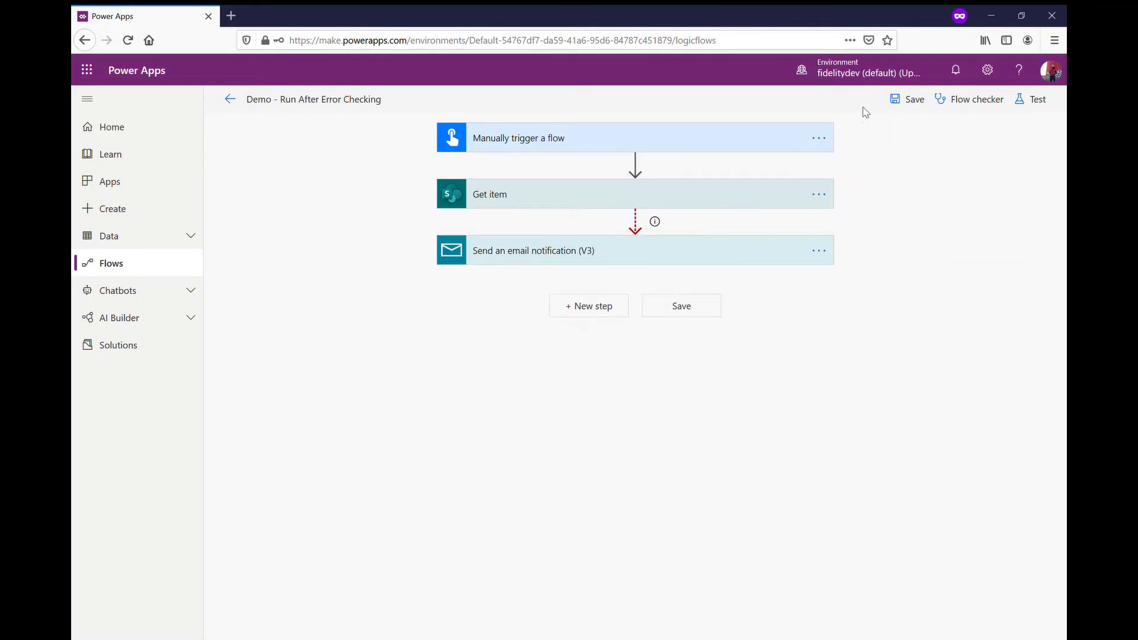
Step: Save the flow and run a manual test of it
left_click(912, 104)
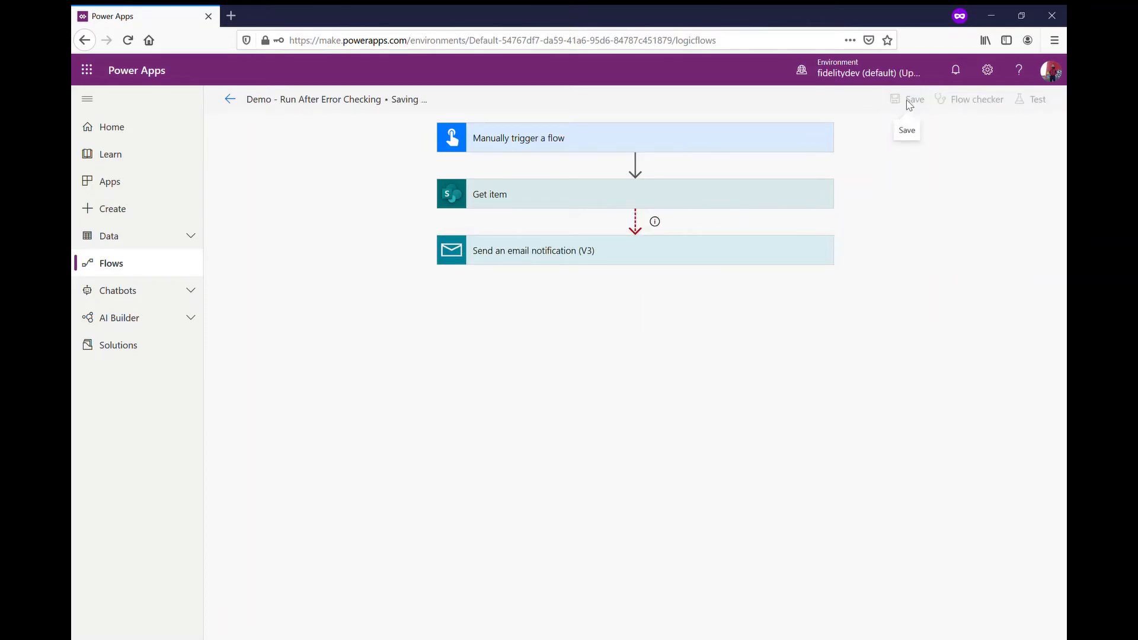
left_click(1038, 100)
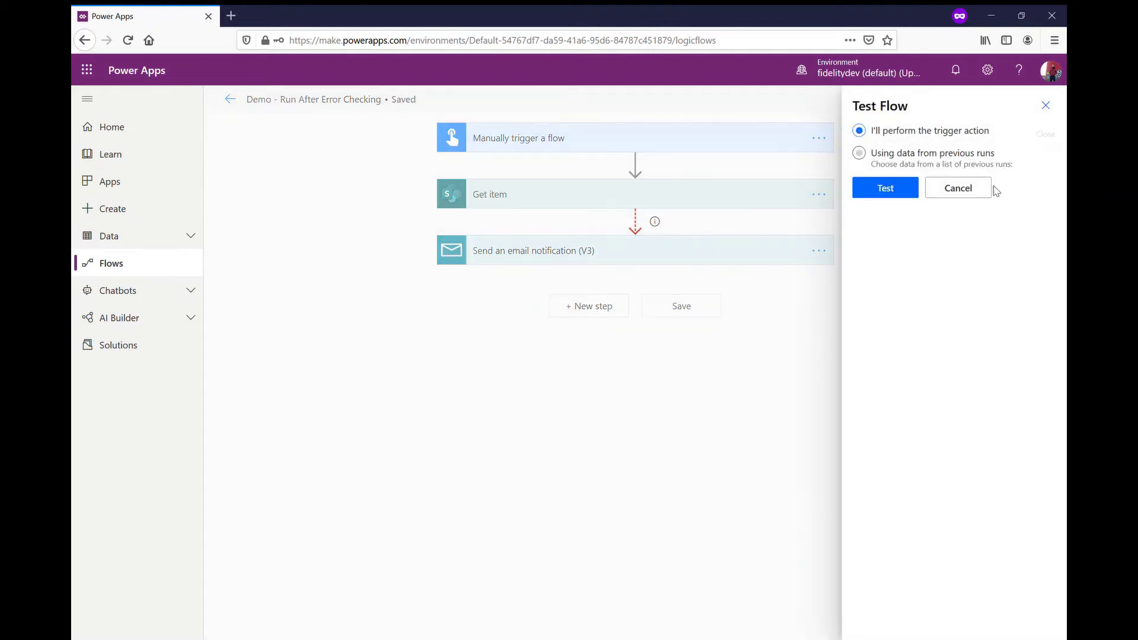
left_click(860, 153)
left_click(859, 131)
left_click(885, 187)
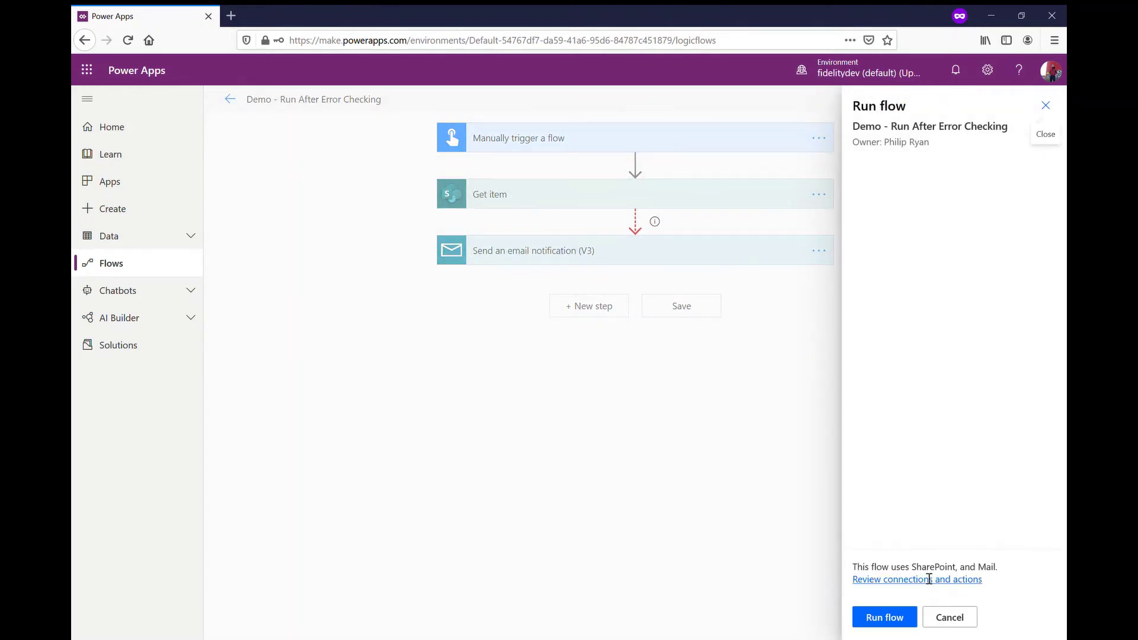
left_click(882, 619)
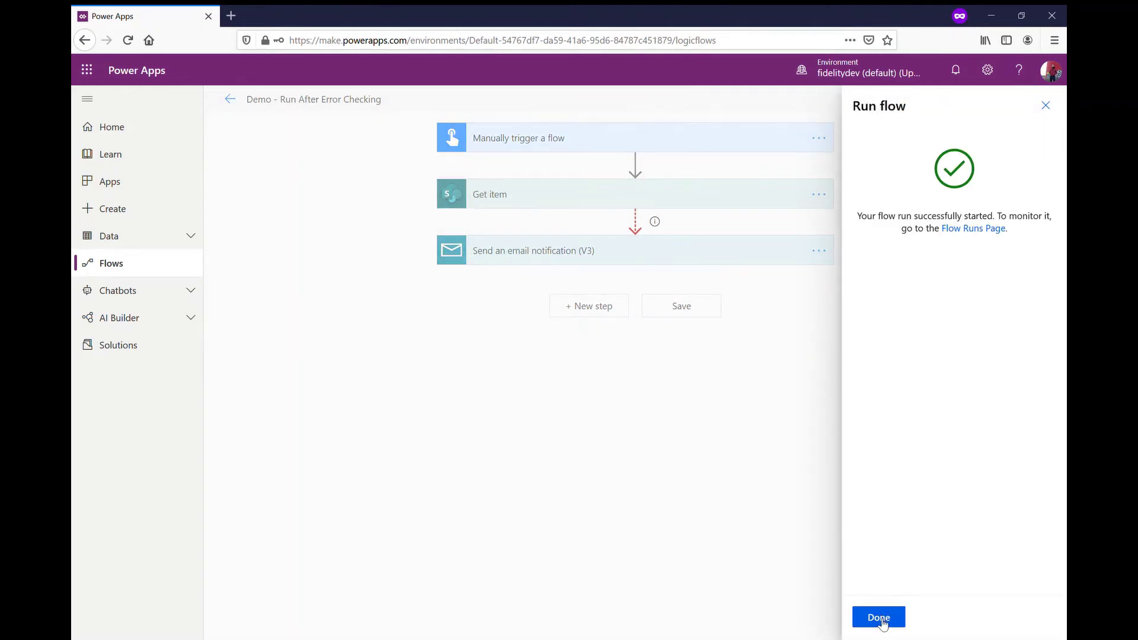
left_click(881, 620)
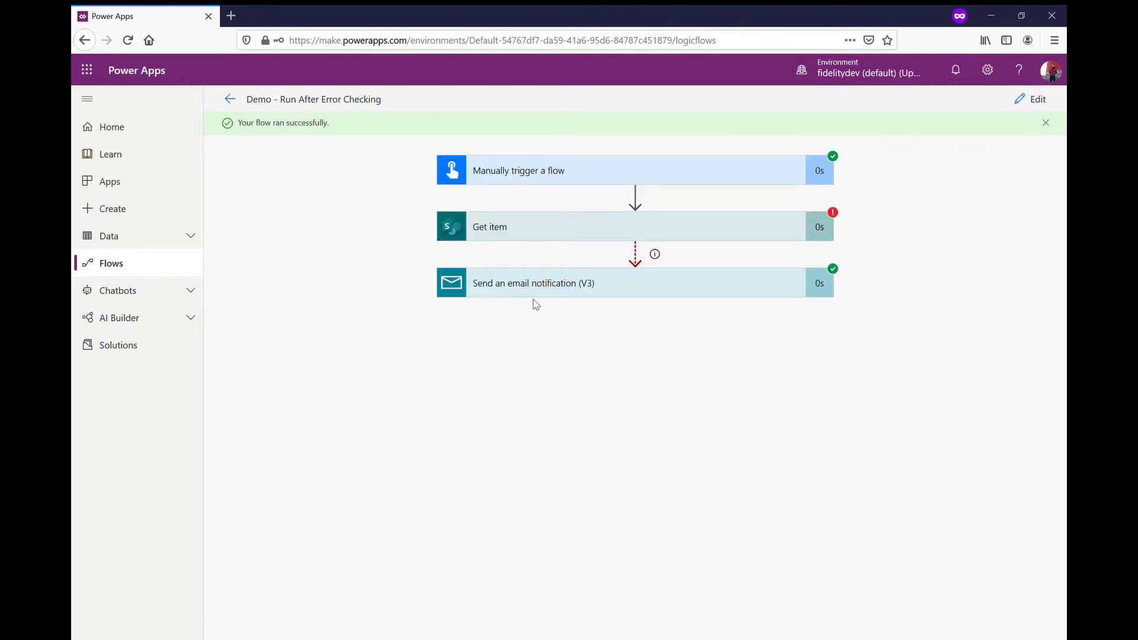
Step: Inspect the email step's run inputs and outputs to confirm it succeeded
left_click(568, 300)
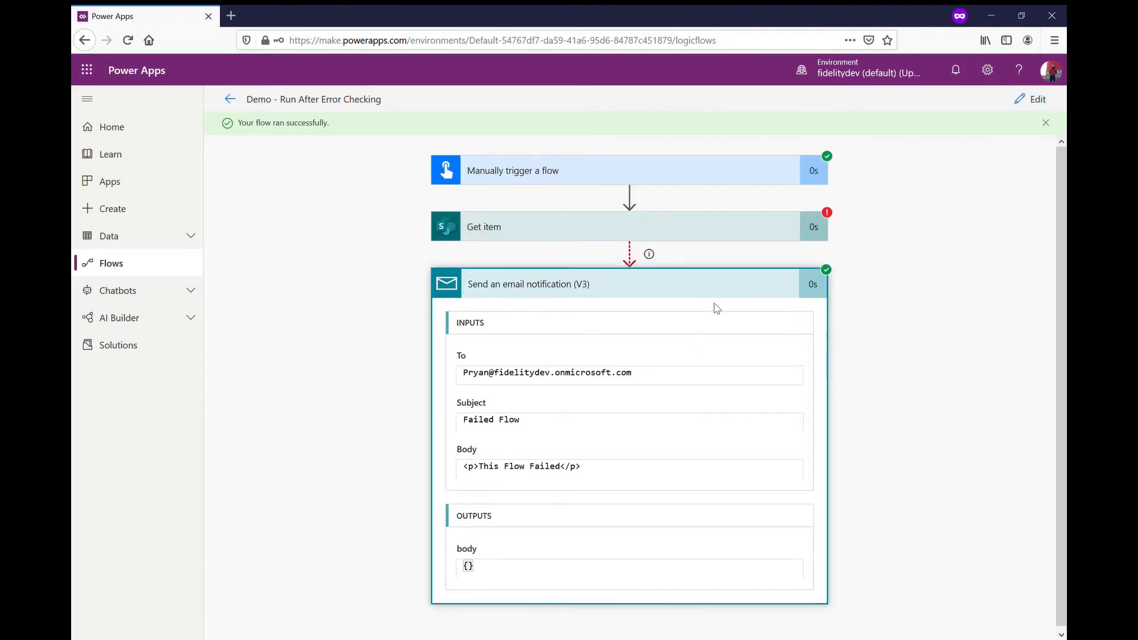
left_click(701, 291)
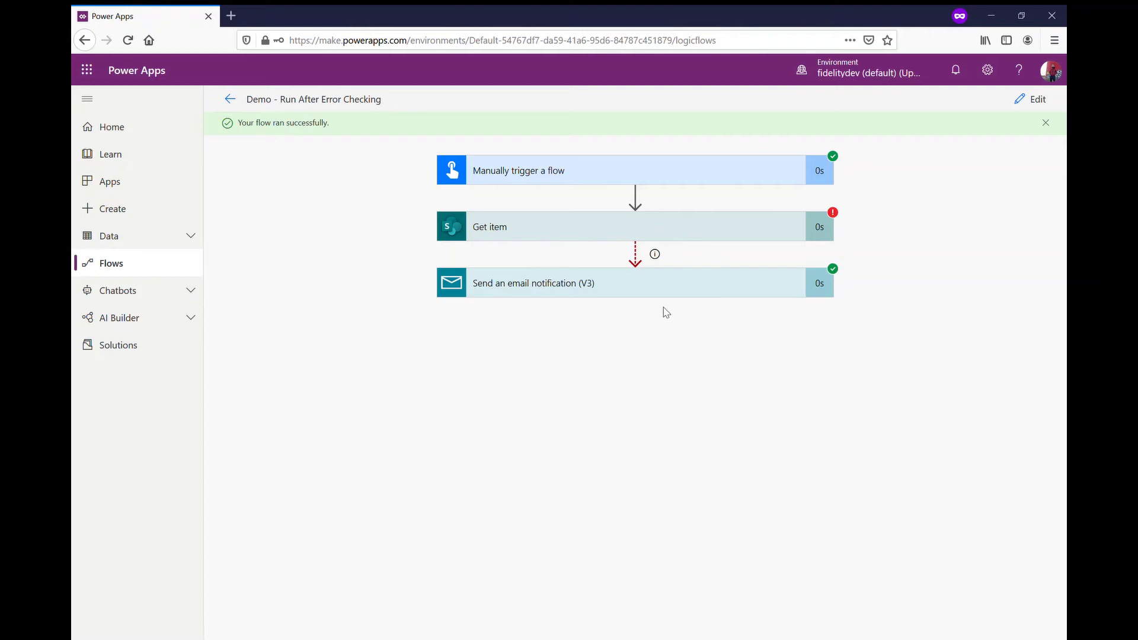
left_click(531, 292)
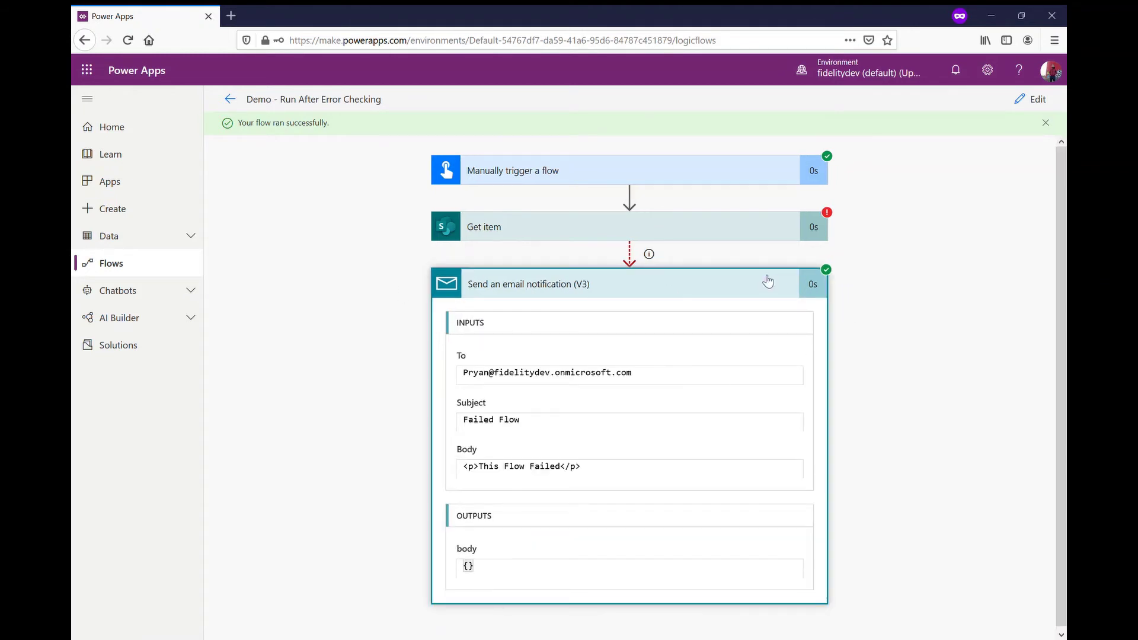
left_click(674, 277)
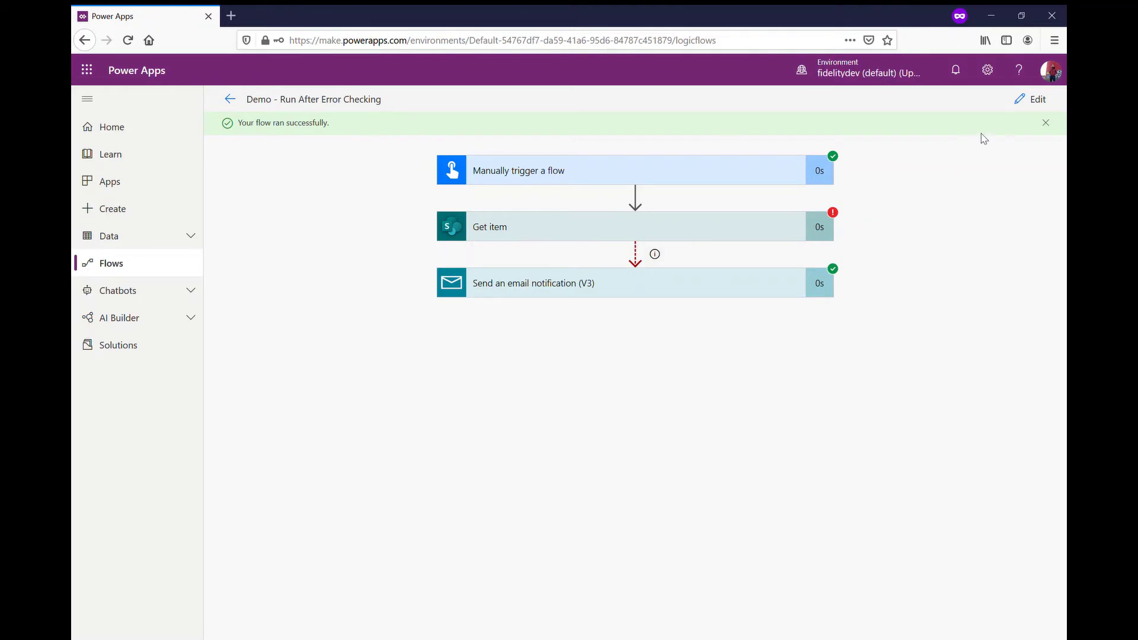
Step: Add a second 'Send an email notification (V3)' step after the first email
left_click(1043, 105)
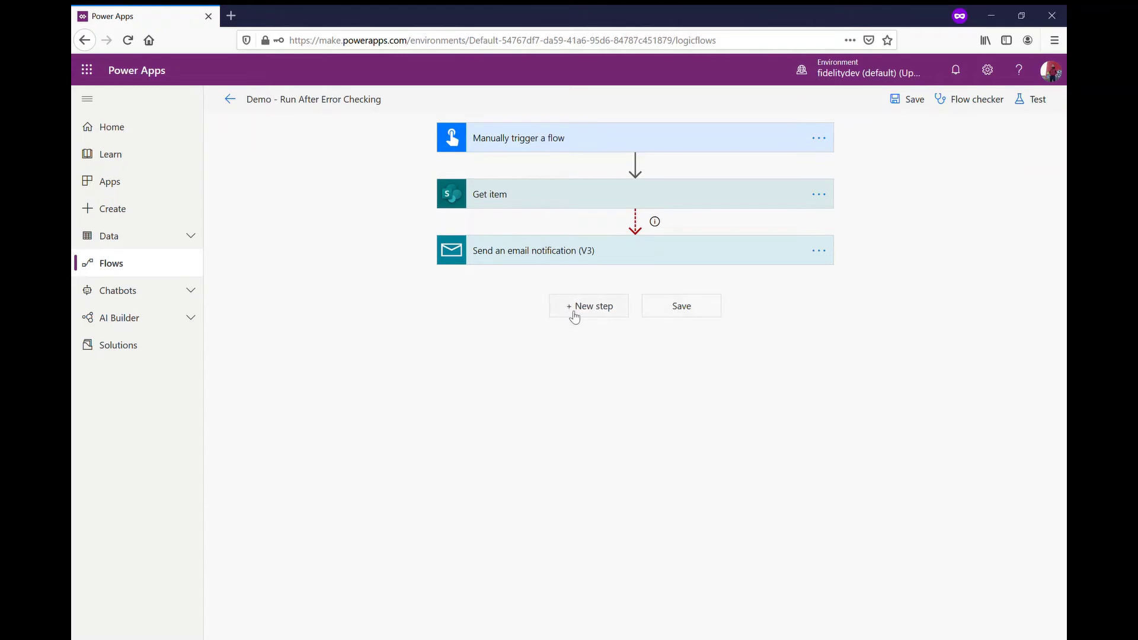
left_click(572, 309)
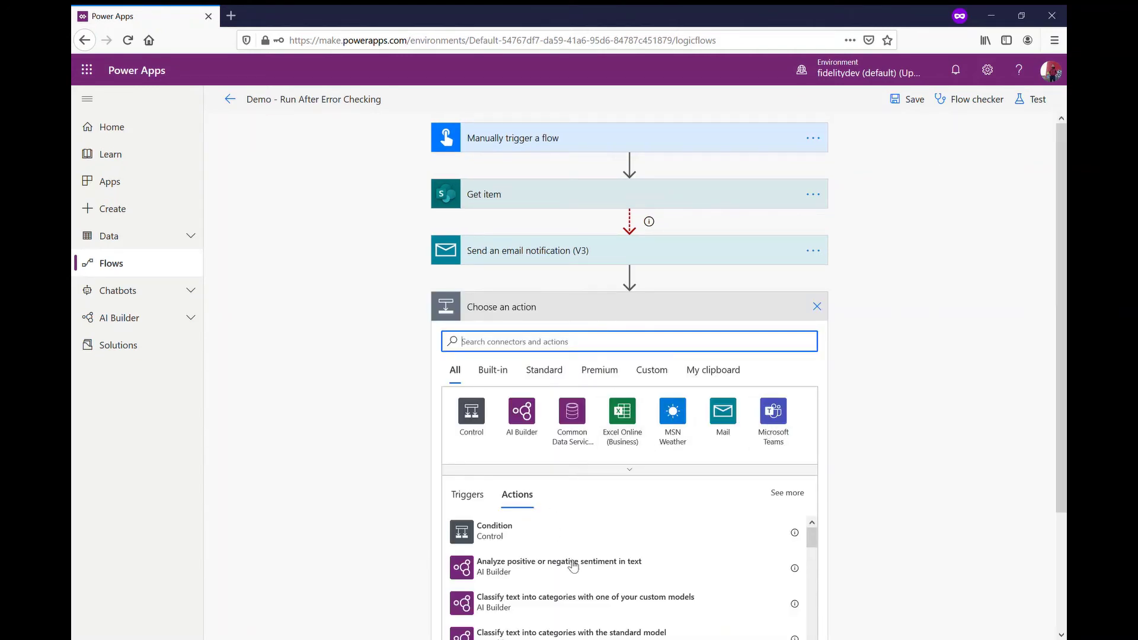
scroll(578, 544, "down", 2)
scroll(578, 543, "up", 2)
left_click(724, 434)
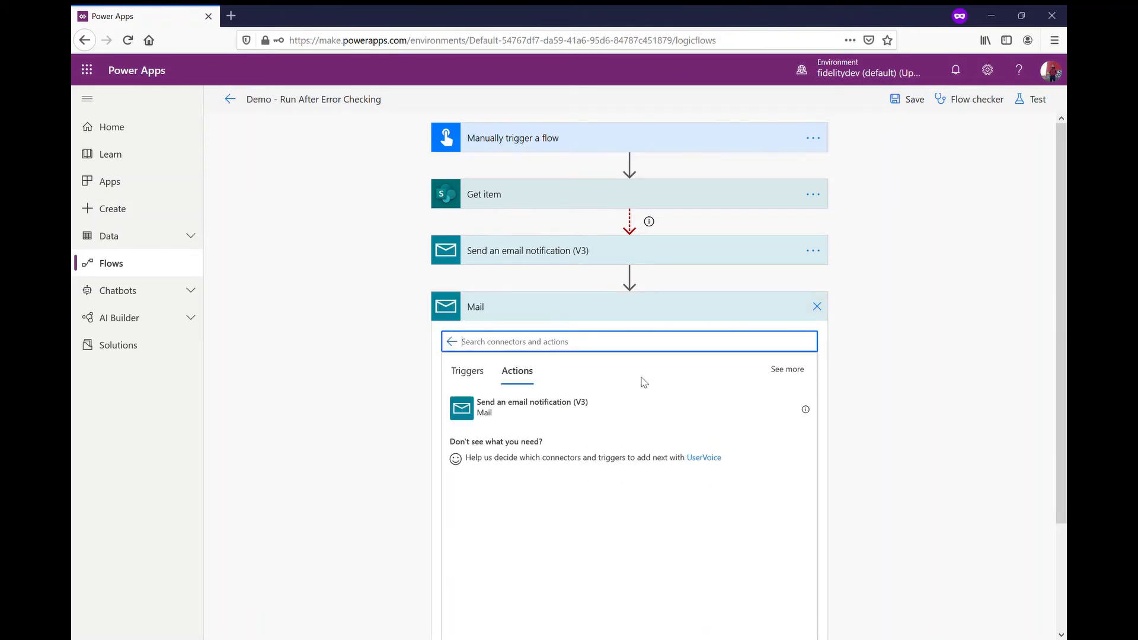
type("This")
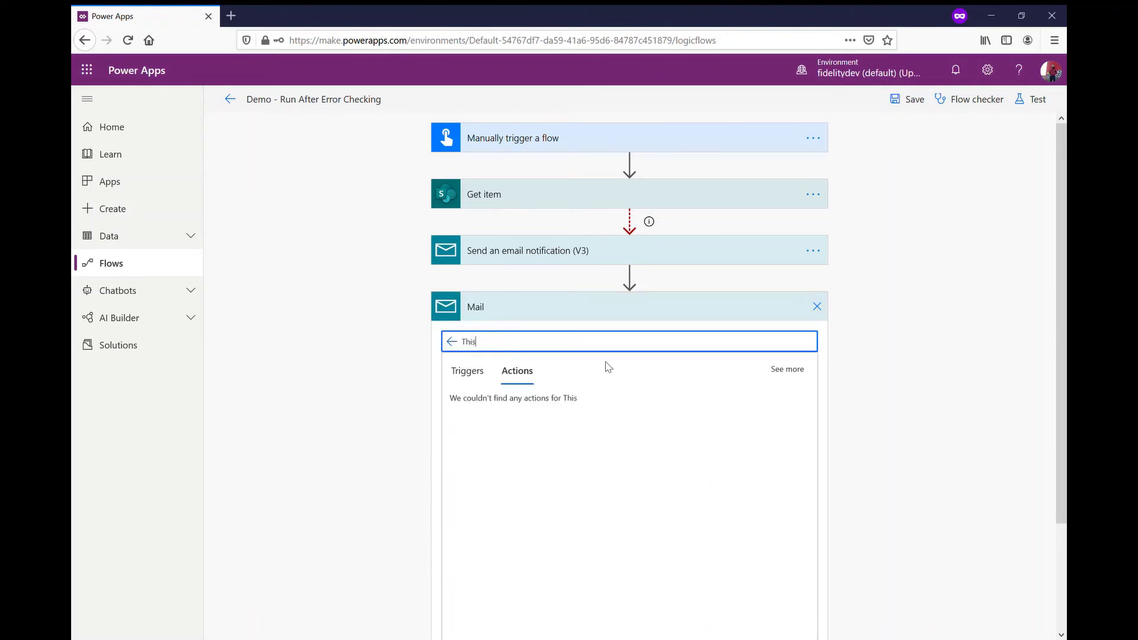
type(" was")
key("BackSpace")
key("BackSpace")
key("BackSpace")
key("BackSpace")
key("BackSpace")
key("BackSpace")
key("BackSpace")
key("BackSpace")
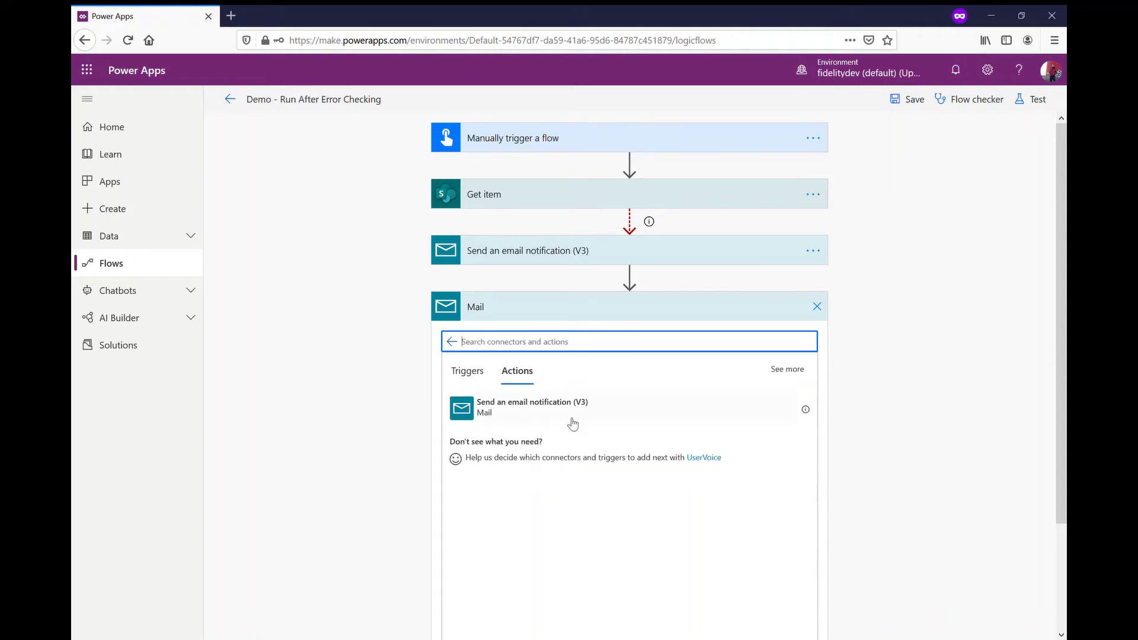
left_click(573, 423)
Step: Send it to the flow owner with subject 'Success' and body 'Yes. This was successful'
left_click(639, 350)
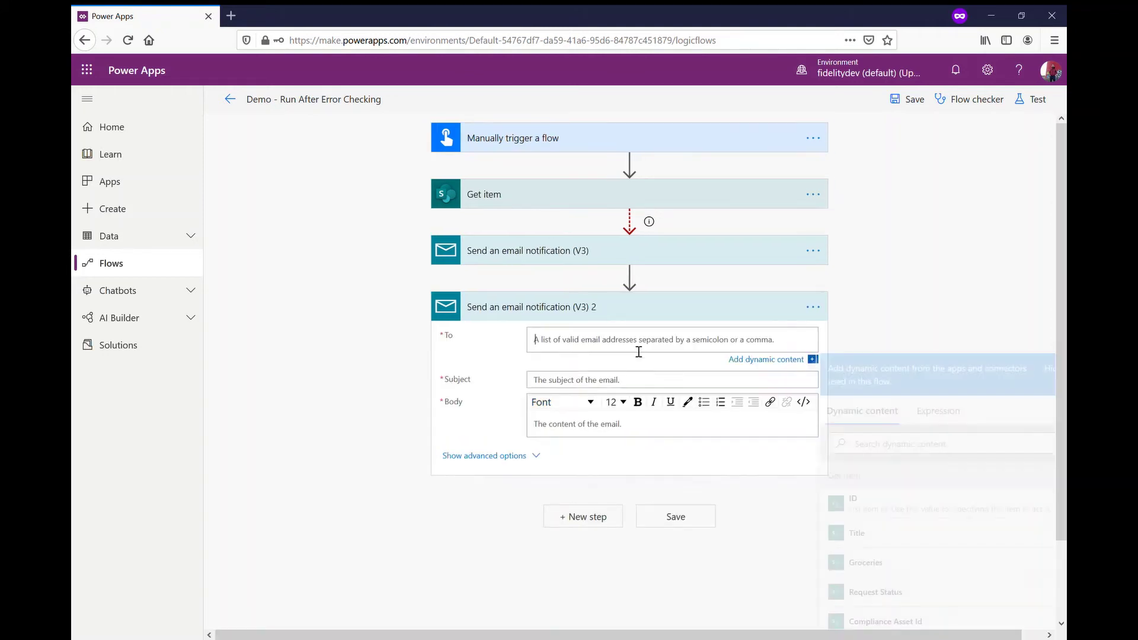
left_click(639, 252)
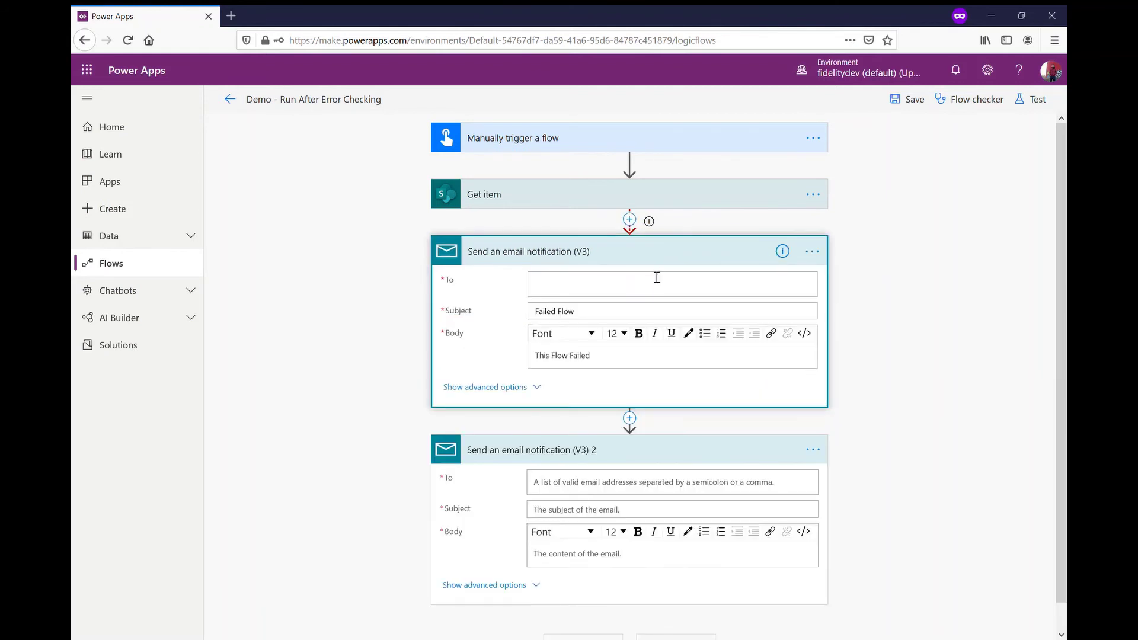
left_click(652, 257)
left_click(651, 349)
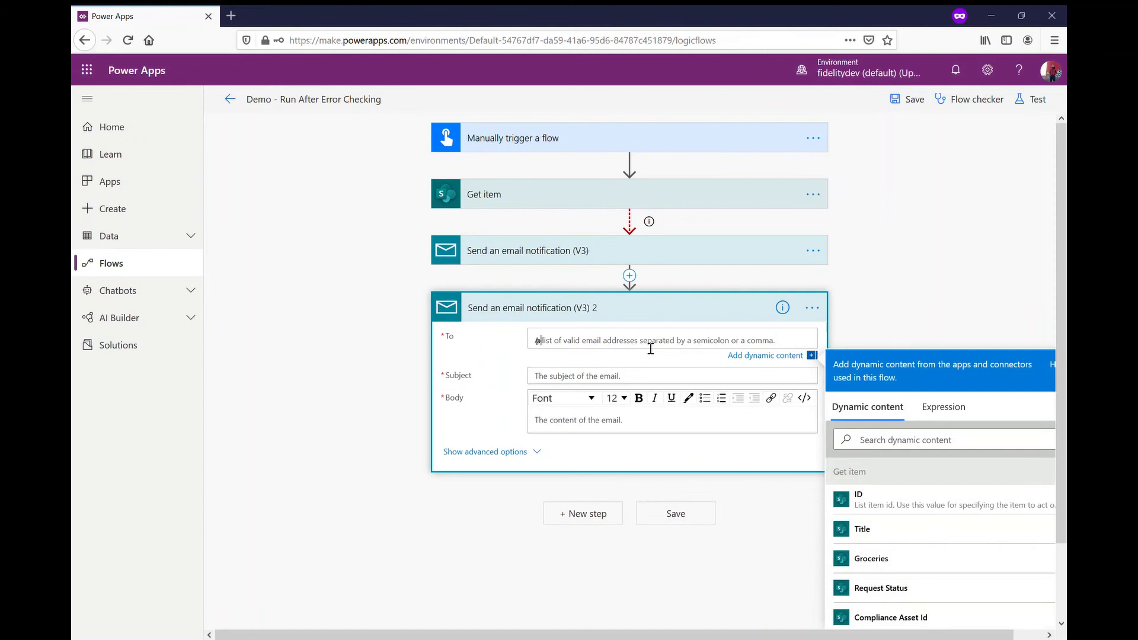
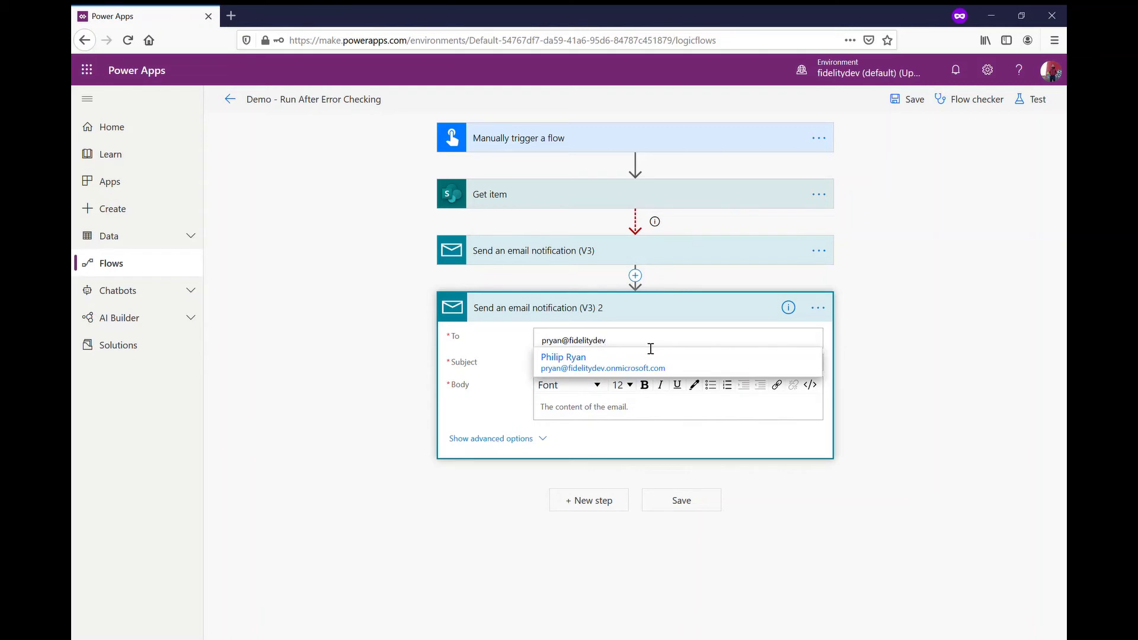
left_click(647, 368)
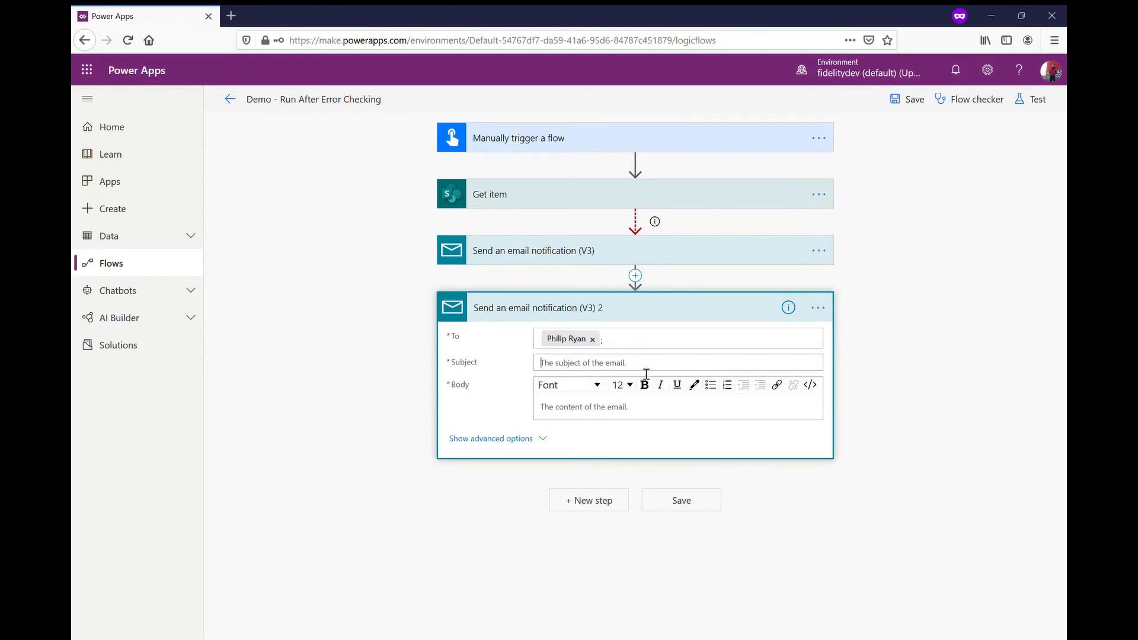
type("Success")
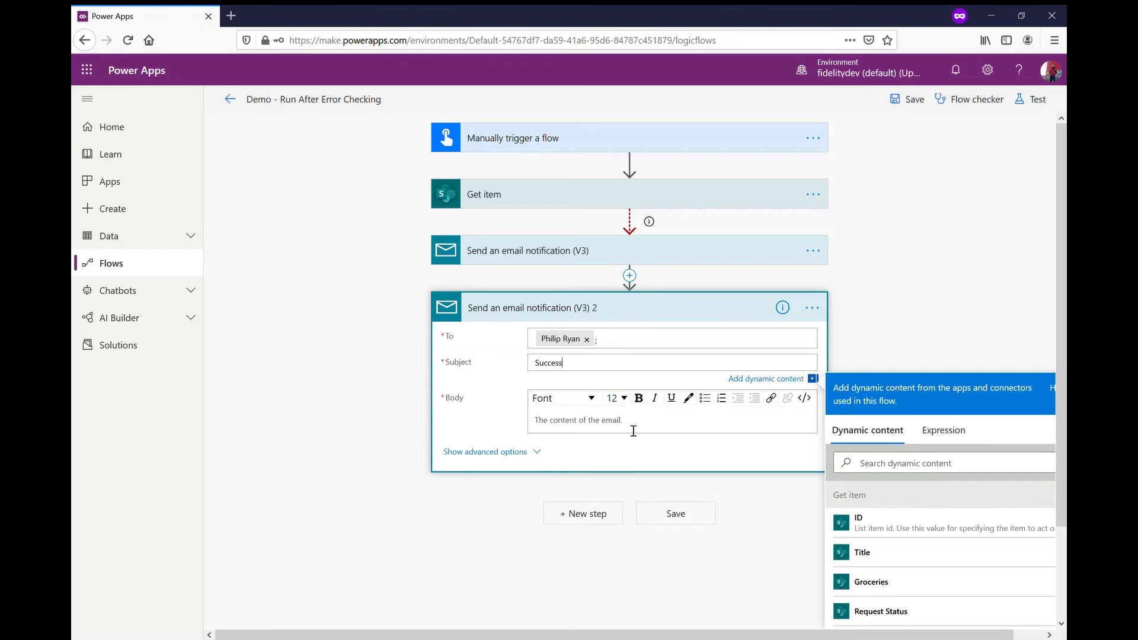
left_click(632, 423)
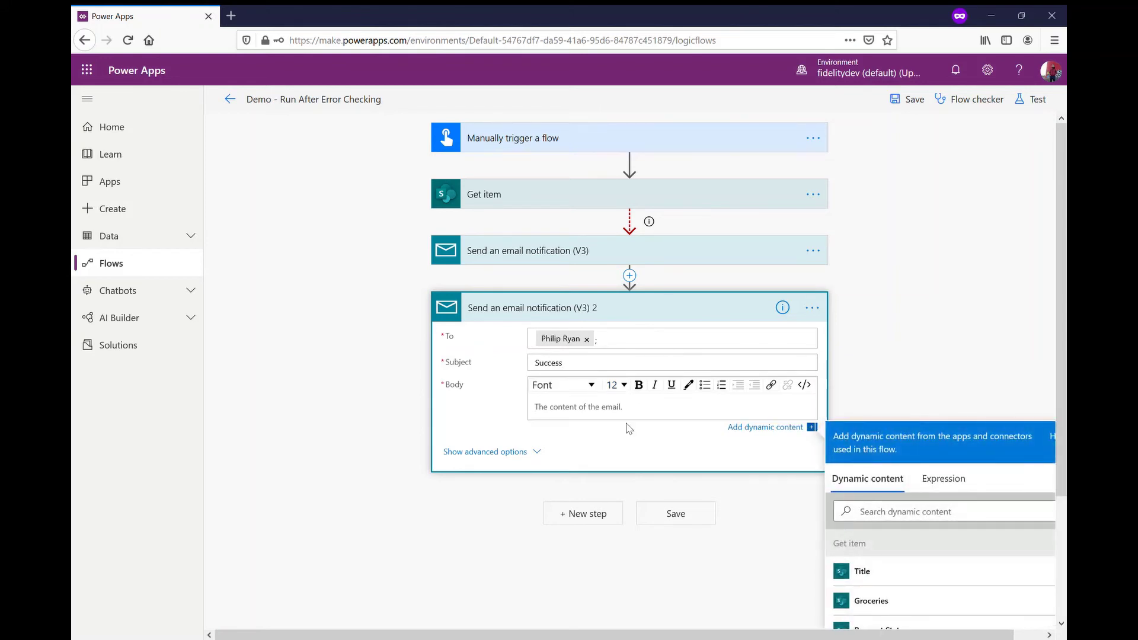
type("Yes. This was successful.")
Step: Rename the first email action to 'Fail Notification'
left_click(756, 308)
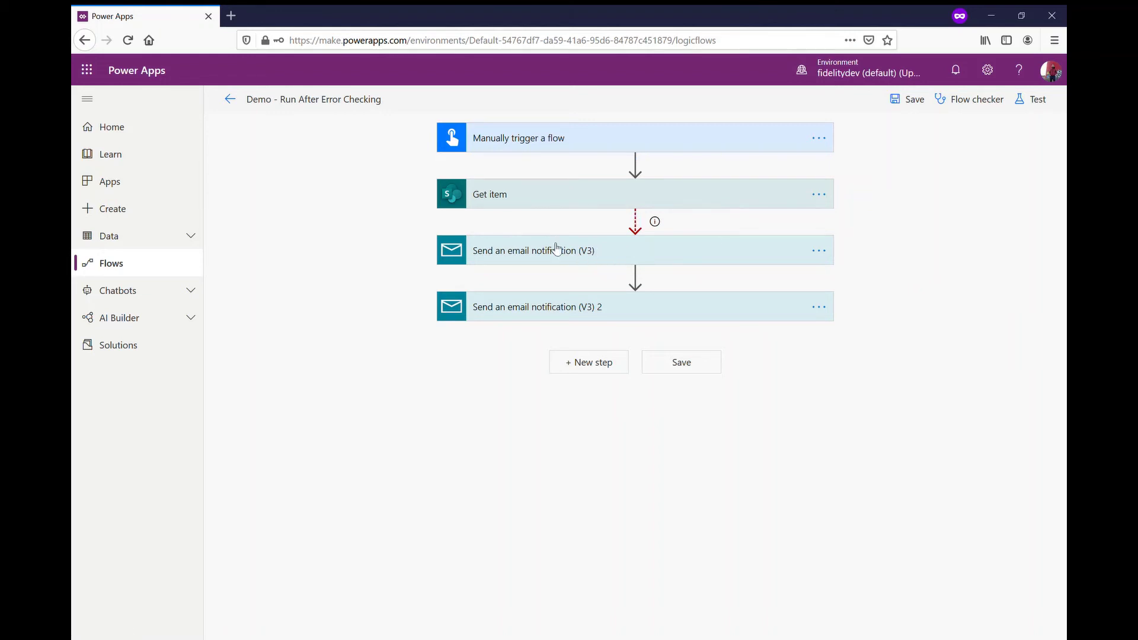
left_click(818, 251)
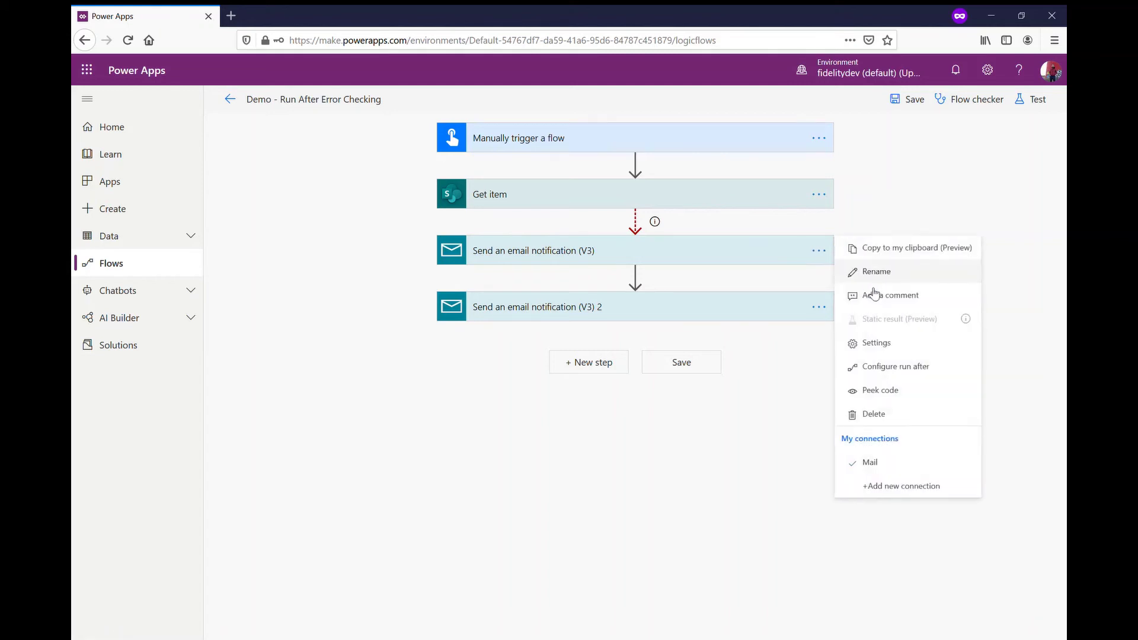
left_click(853, 270)
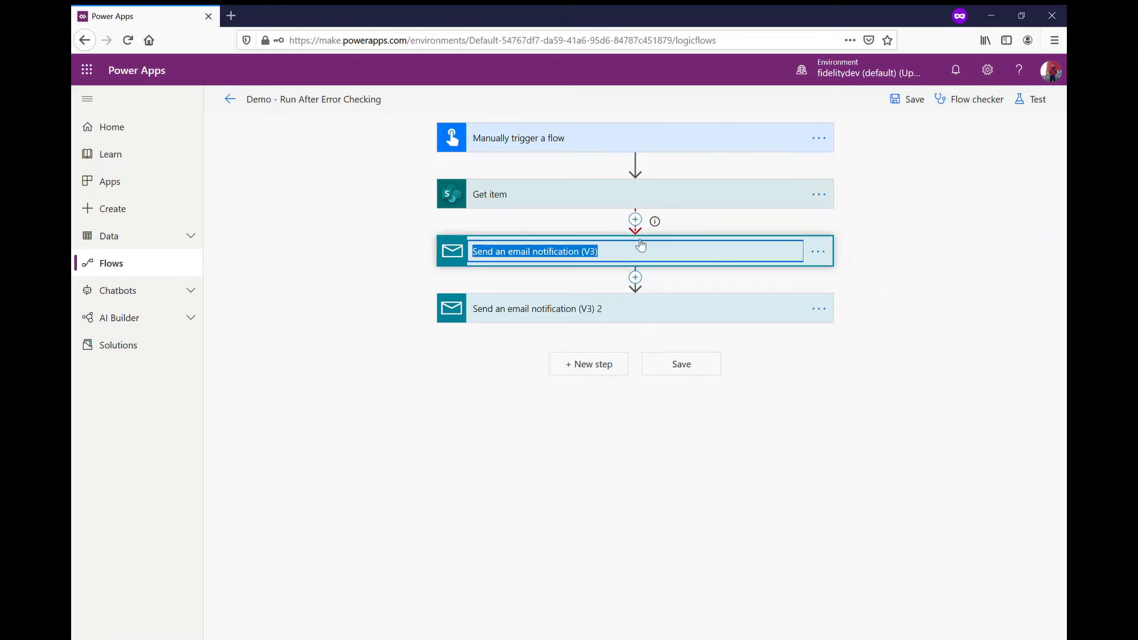
type("Fail Notification")
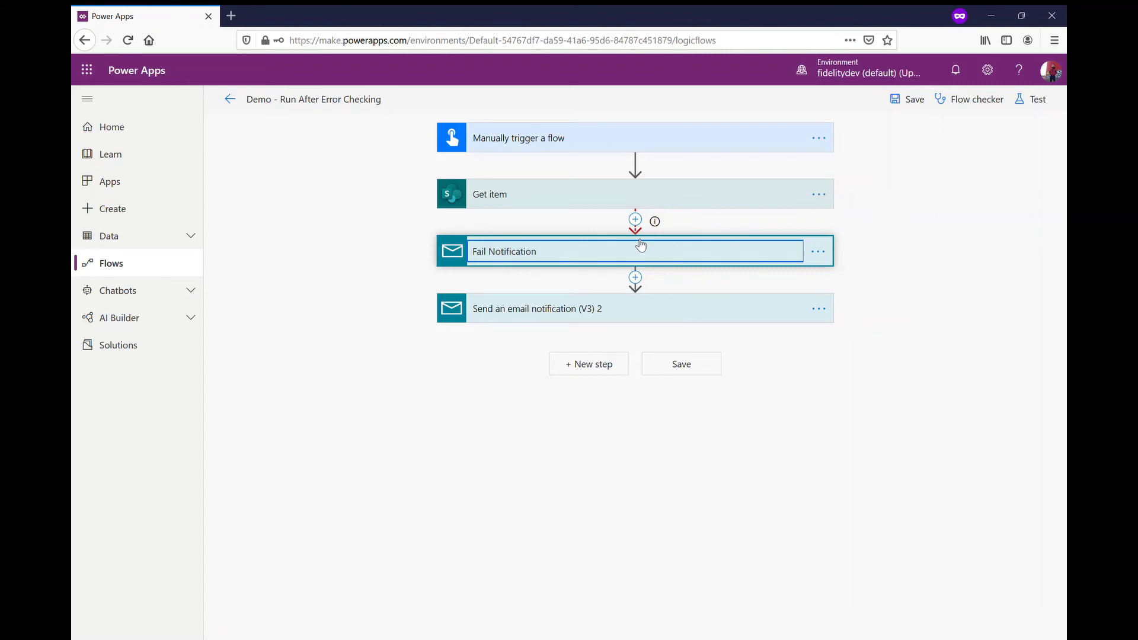
left_click(680, 498)
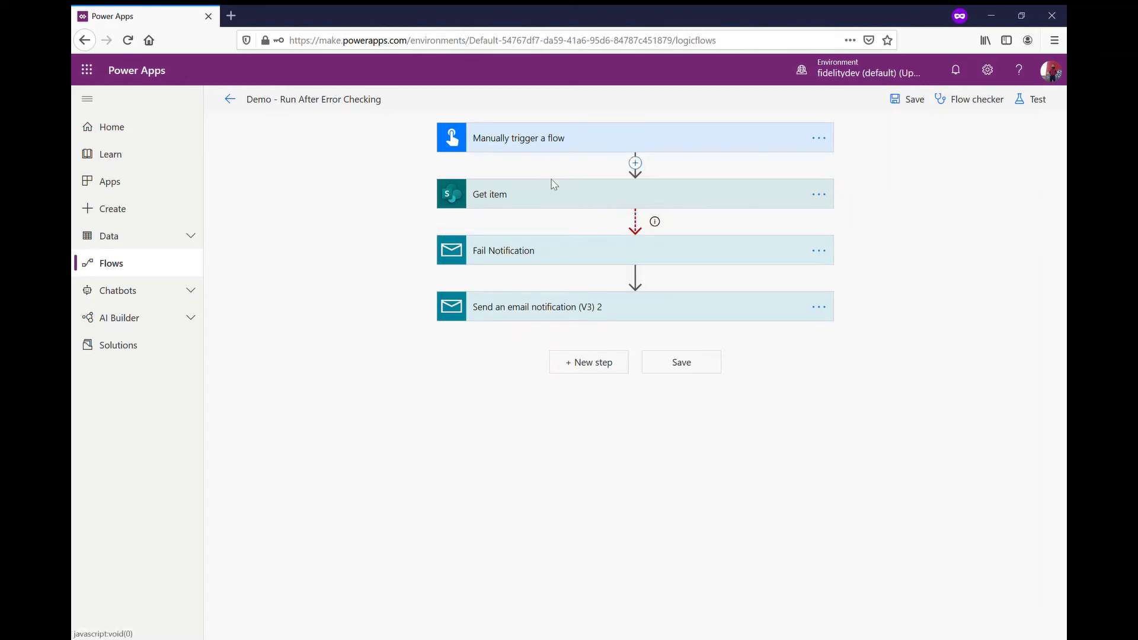
Step: Rename the second email action to 'Success Notification'
left_click(819, 308)
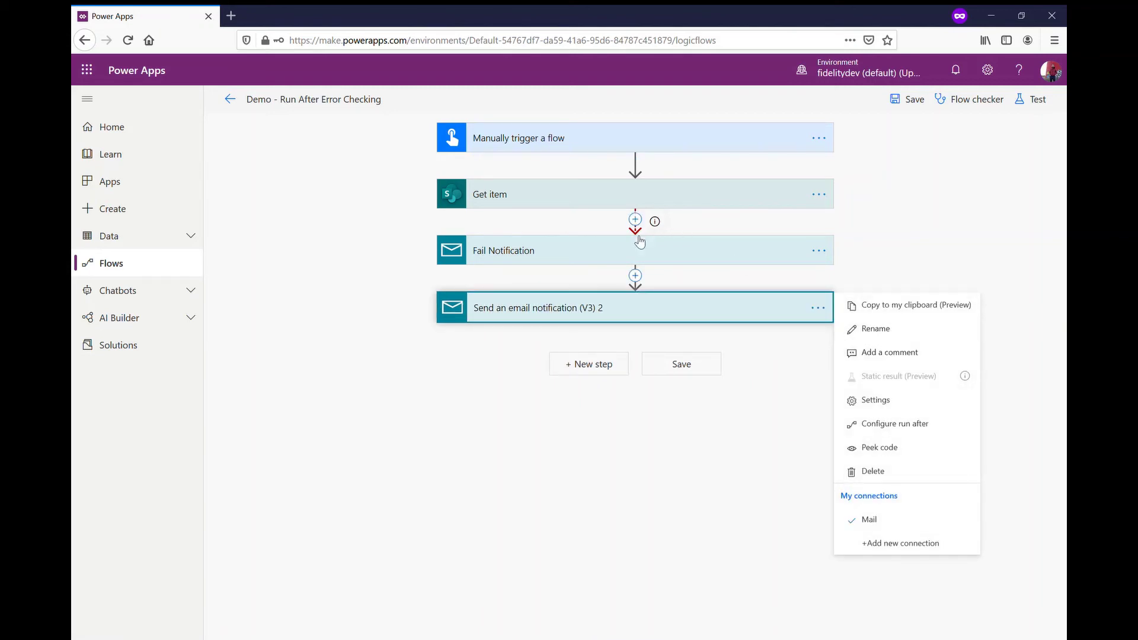
left_click(905, 336)
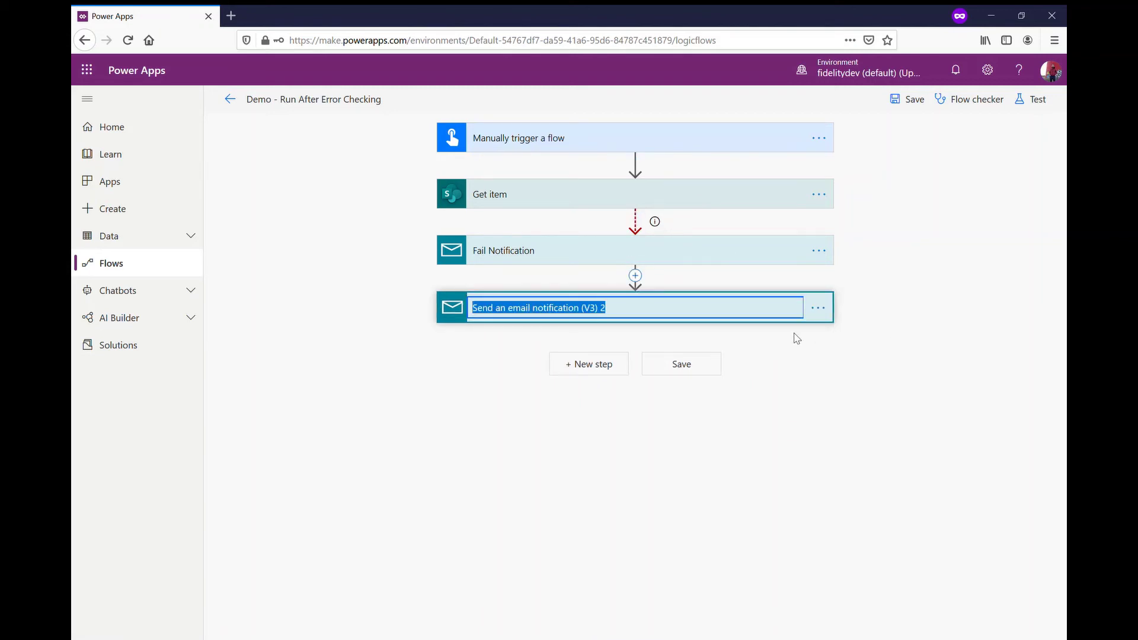
type("Success Notifica")
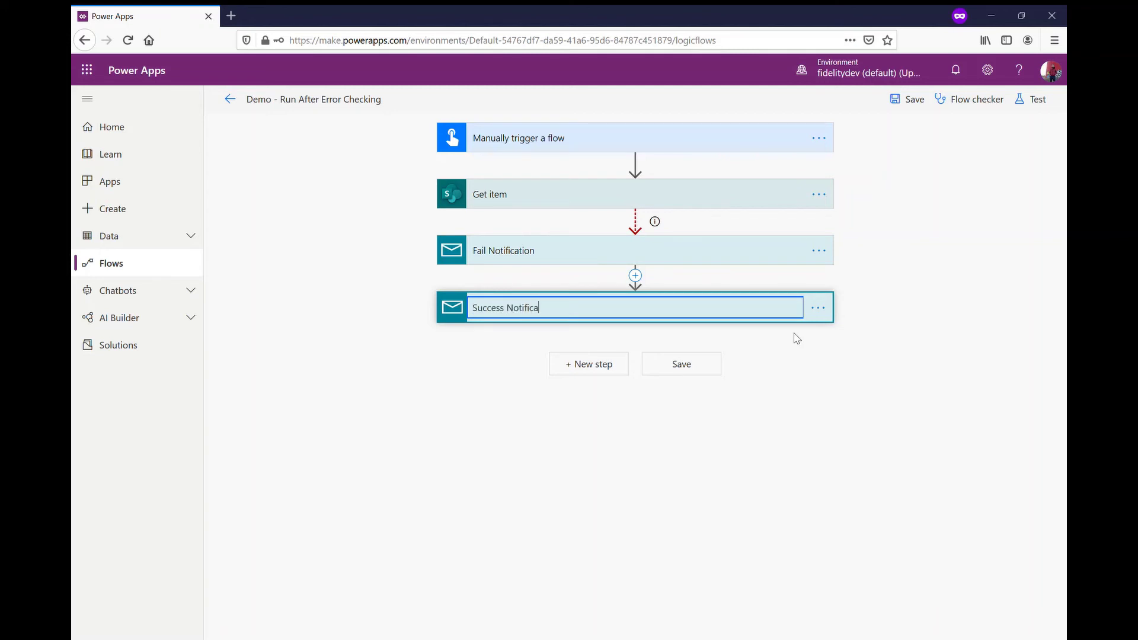
type("tion")
left_click(813, 409)
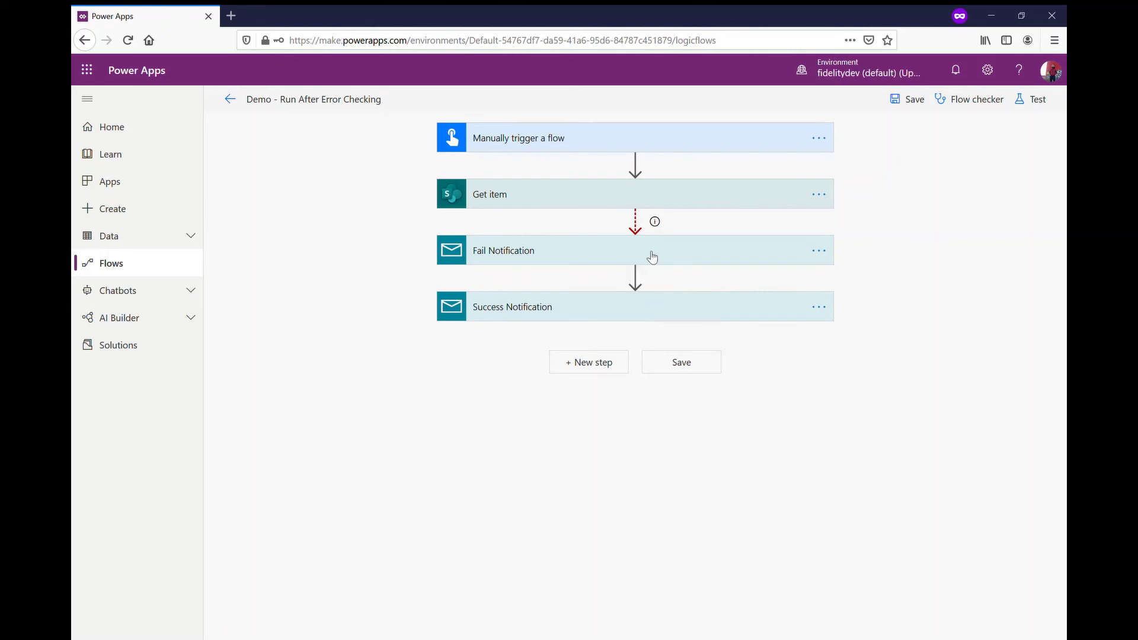
Step: Set Success Notification's run-after to has failed, is skipped and has timed out, not is successful
mouse_move(627, 282)
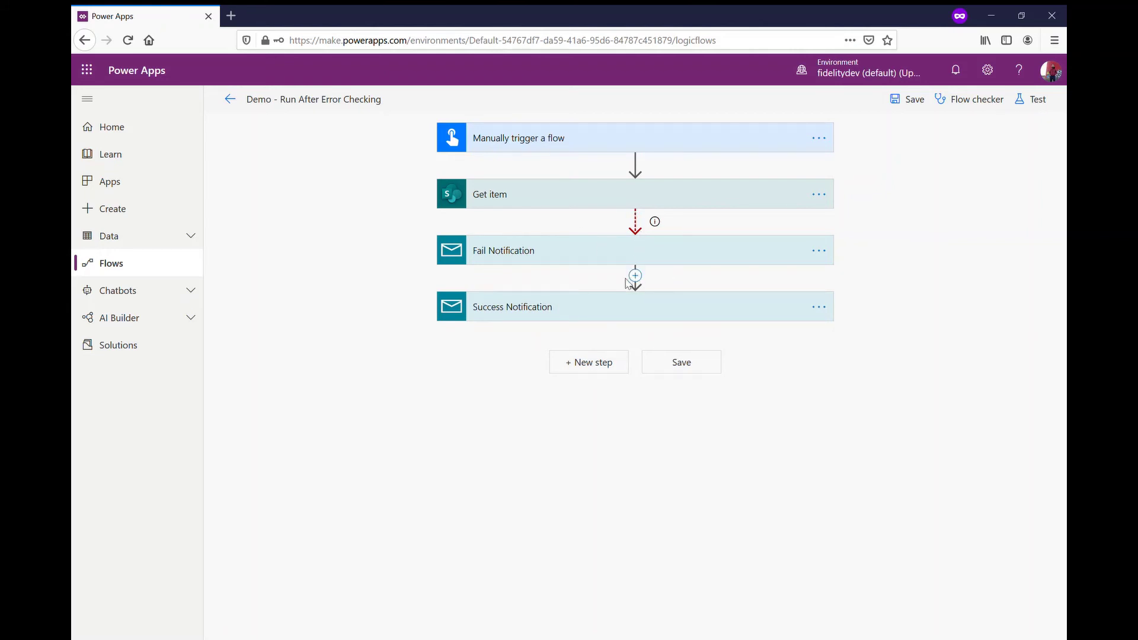
left_click(818, 312)
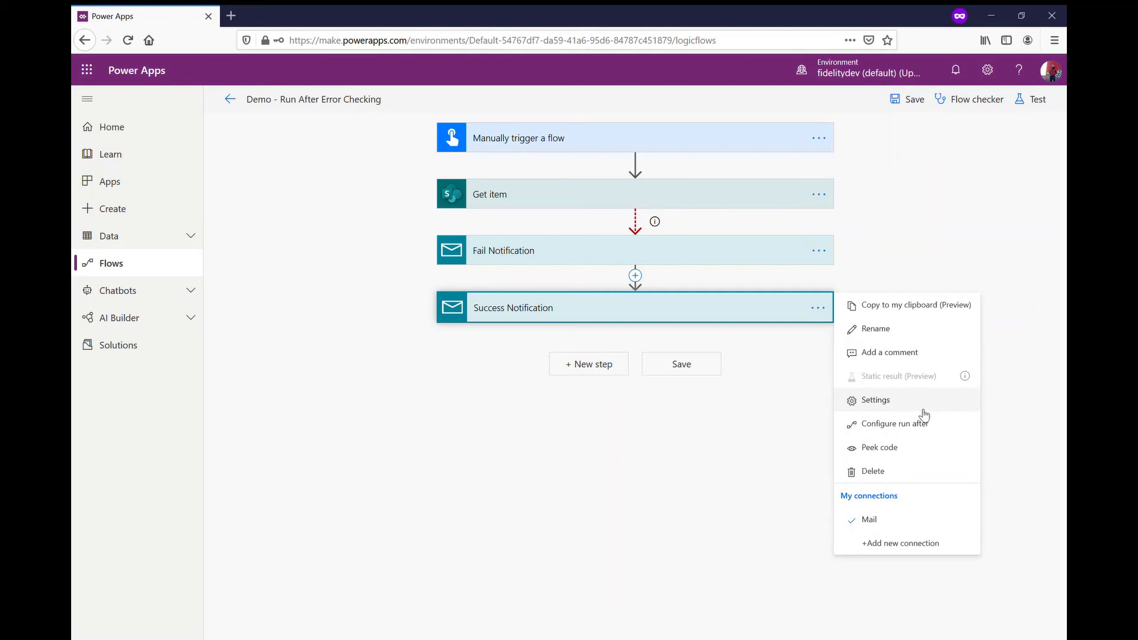
left_click(919, 436)
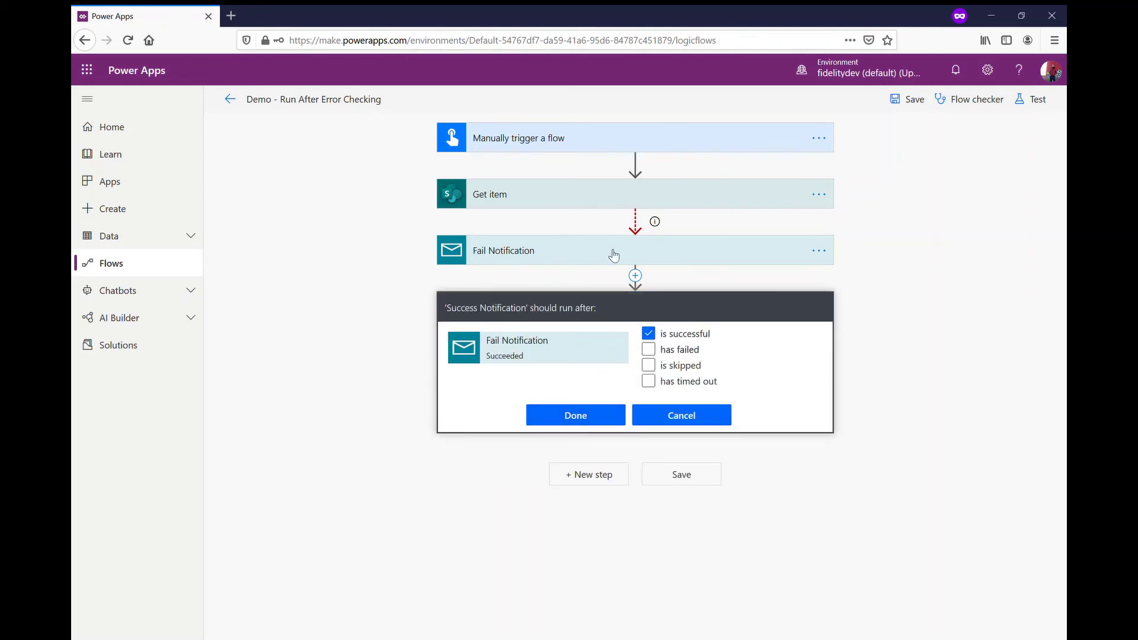
left_click(650, 351)
left_click(649, 334)
left_click(649, 366)
left_click(648, 381)
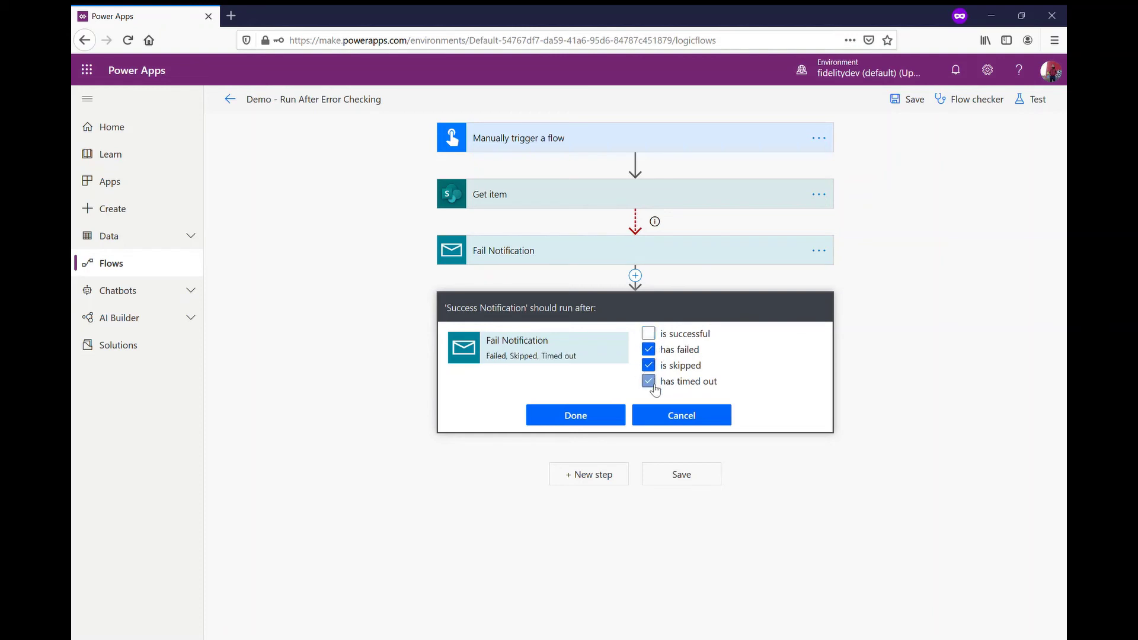
left_click(611, 416)
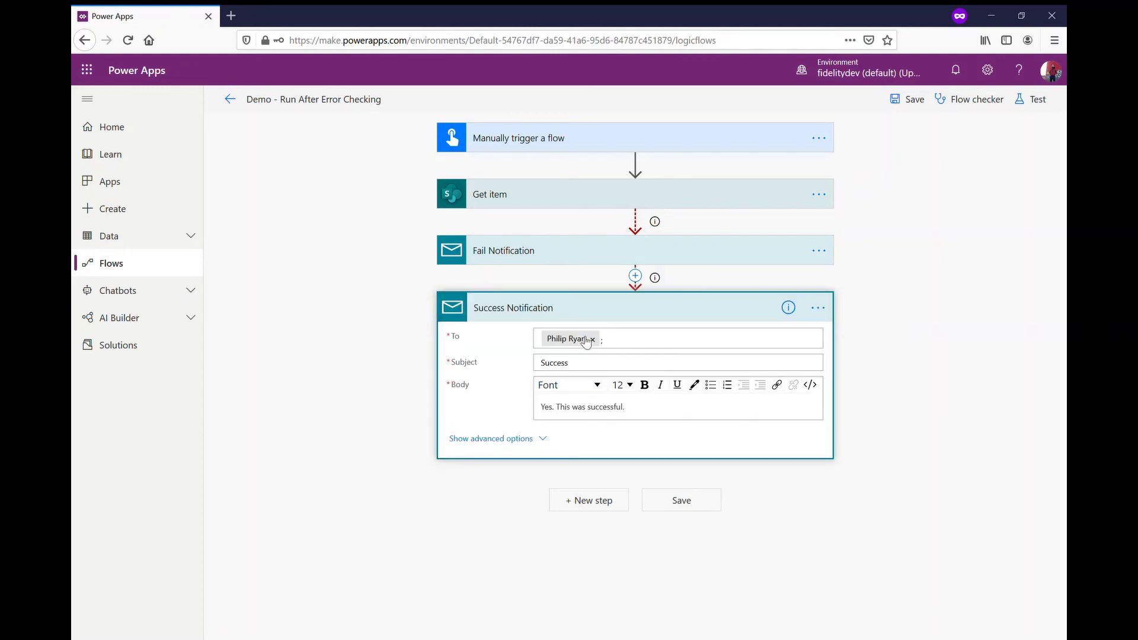
left_click(648, 313)
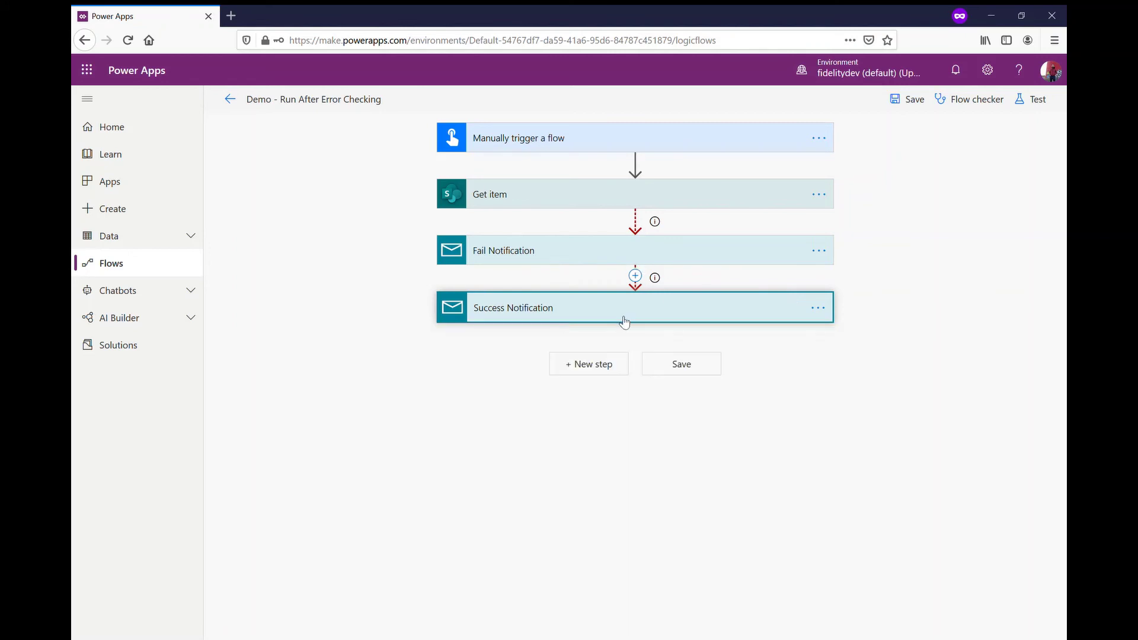
left_click(635, 307)
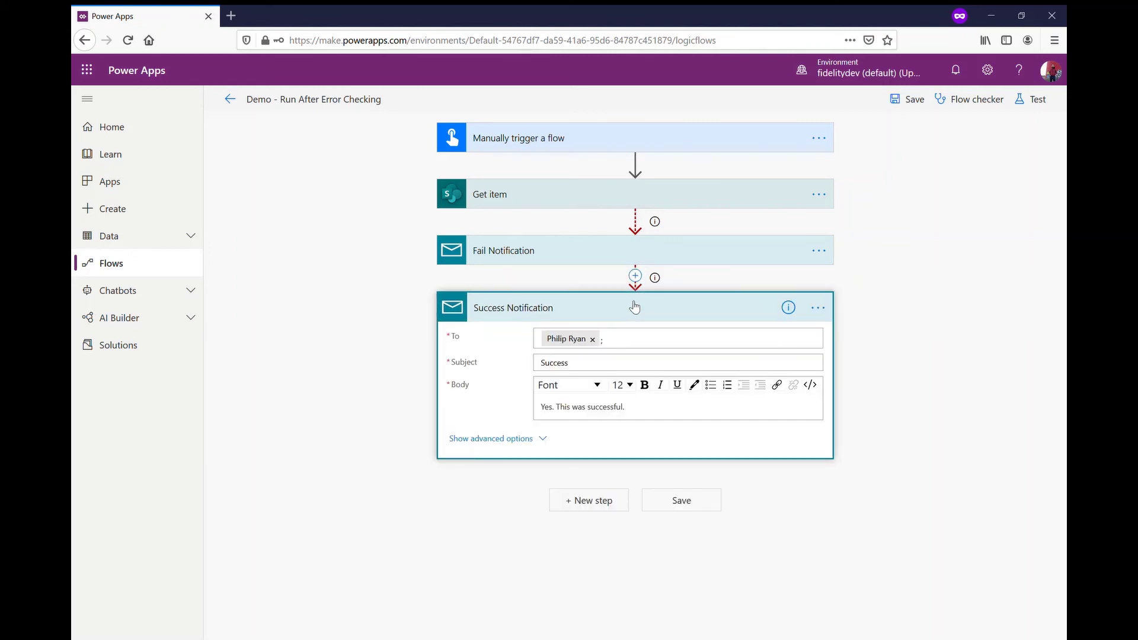
left_click(635, 307)
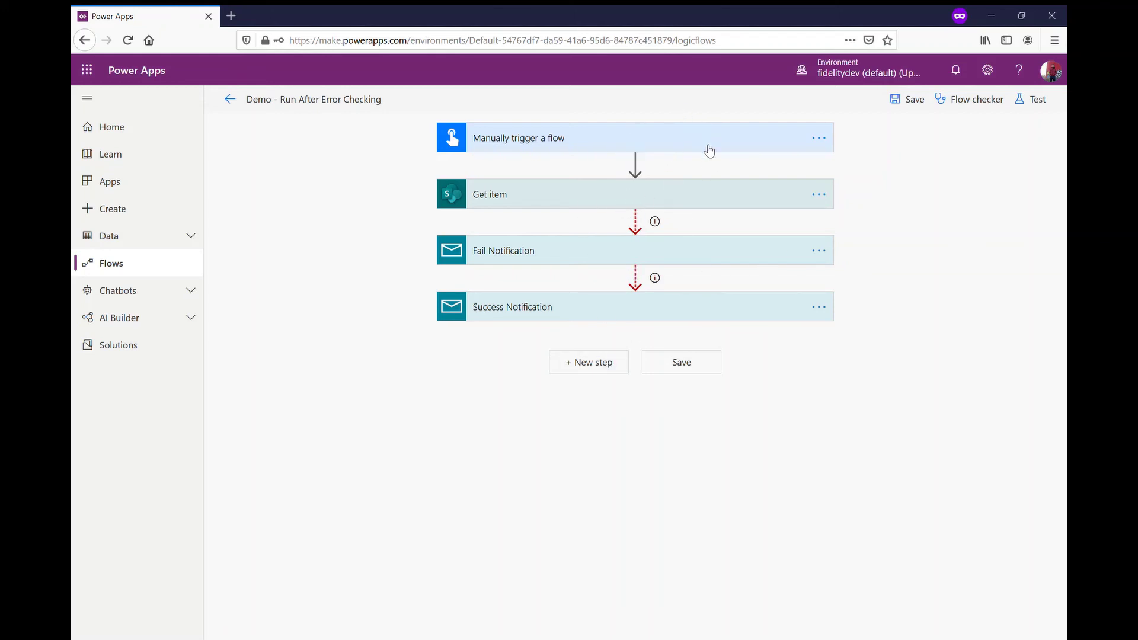
left_click(652, 141)
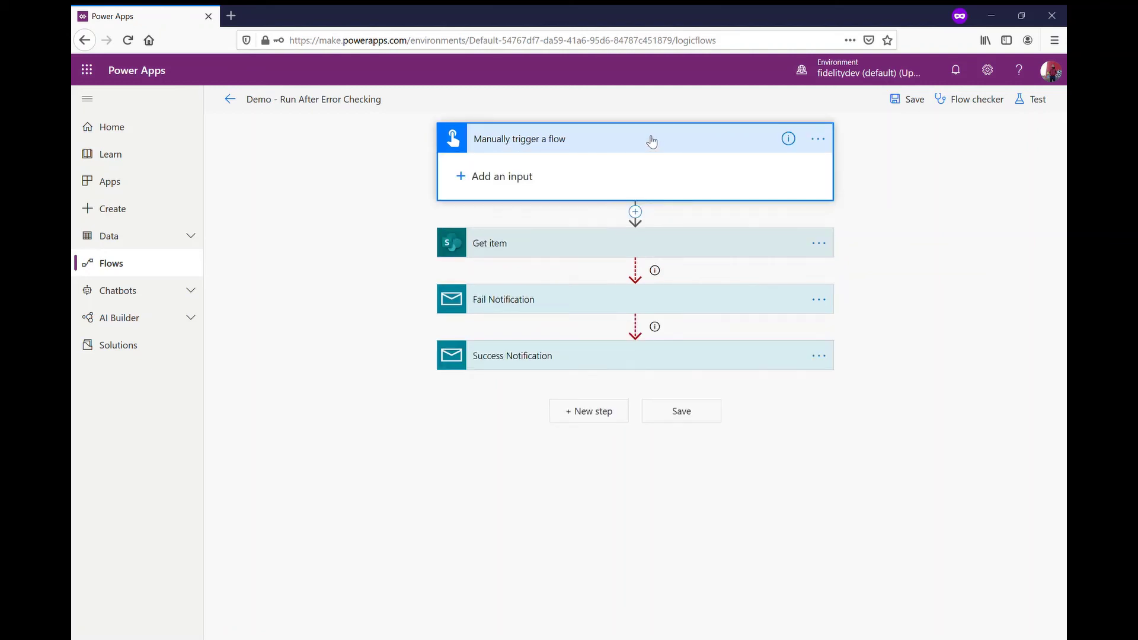
left_click(652, 141)
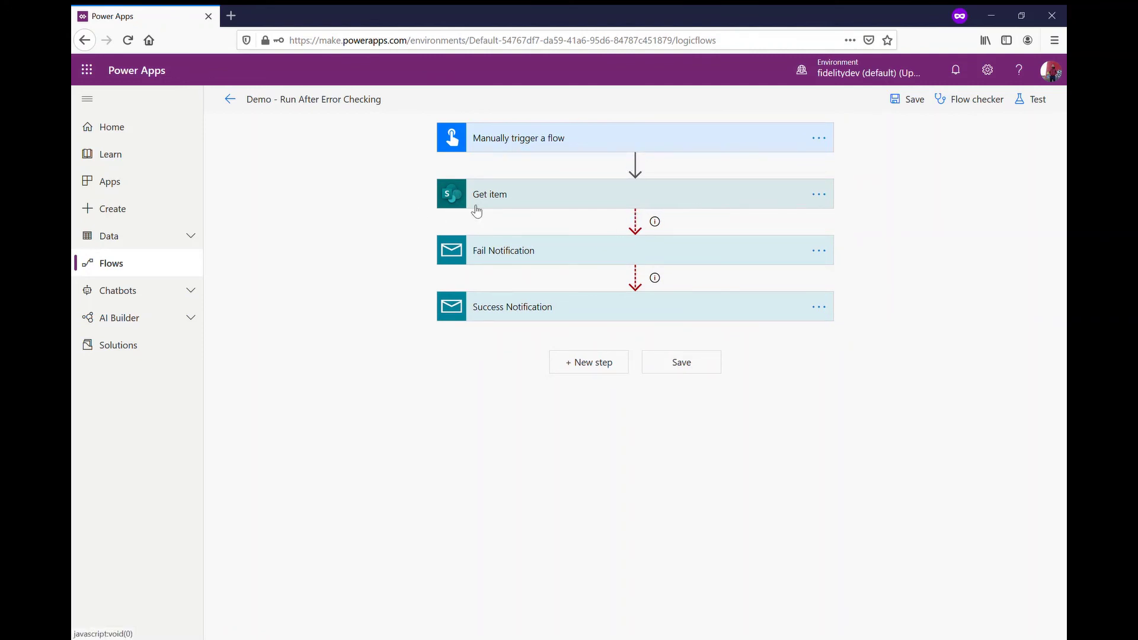
left_click(652, 261)
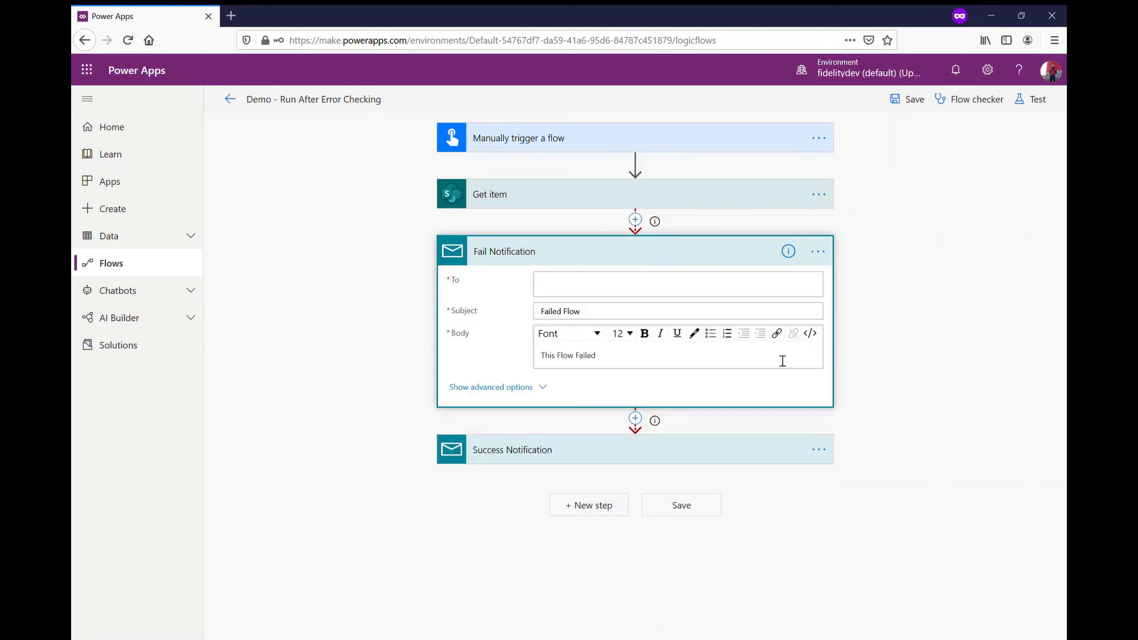
left_click(818, 251)
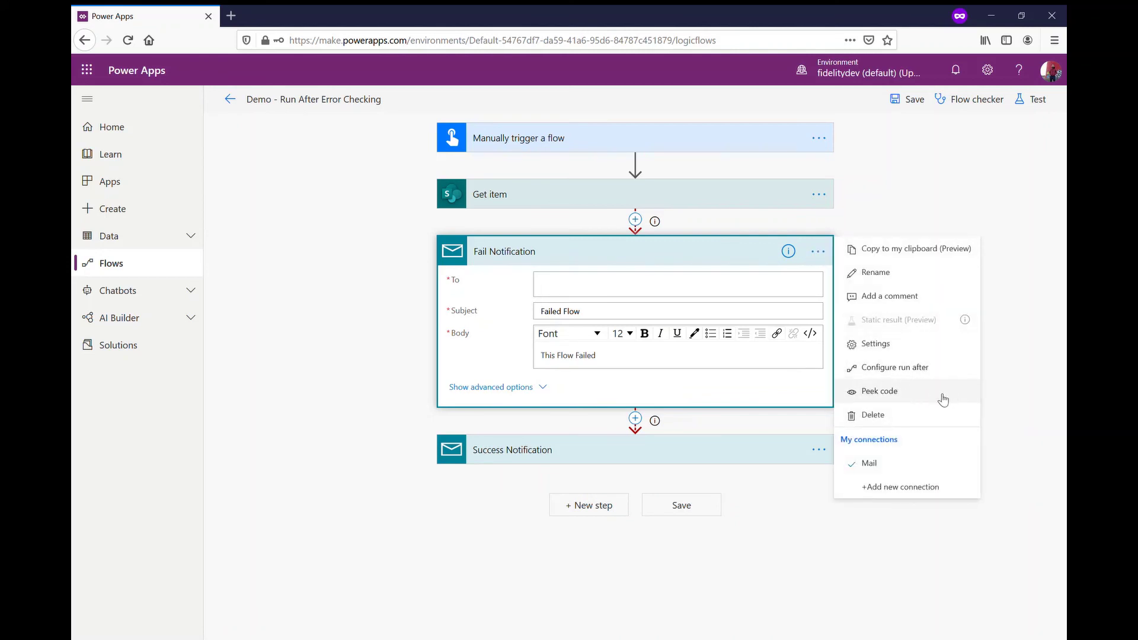
left_click(928, 373)
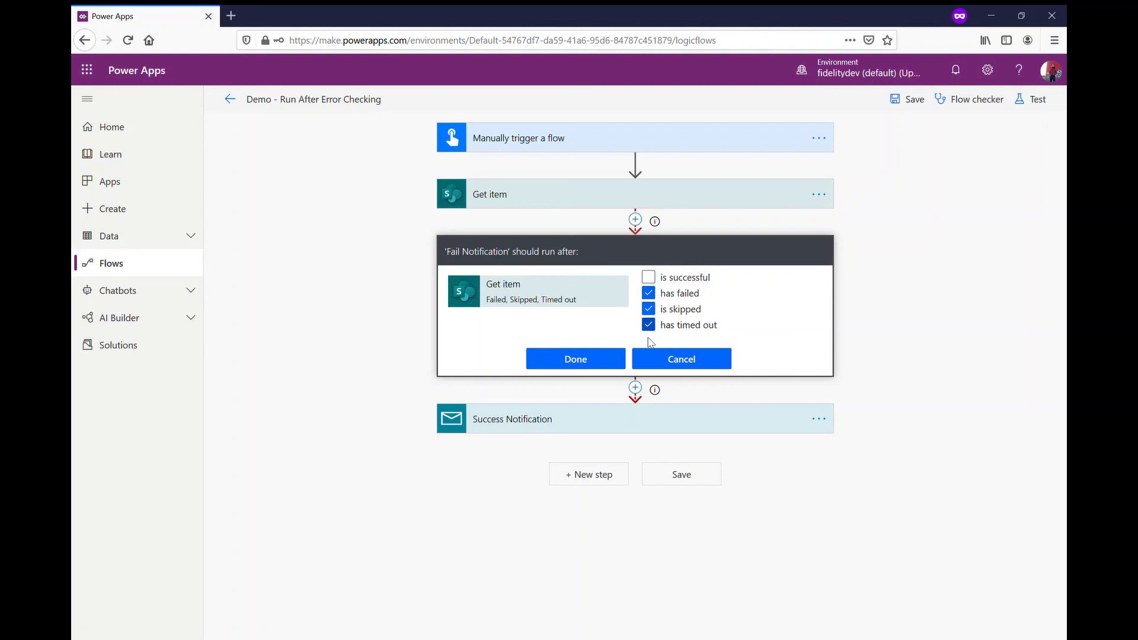
left_click(596, 358)
left_click(453, 254)
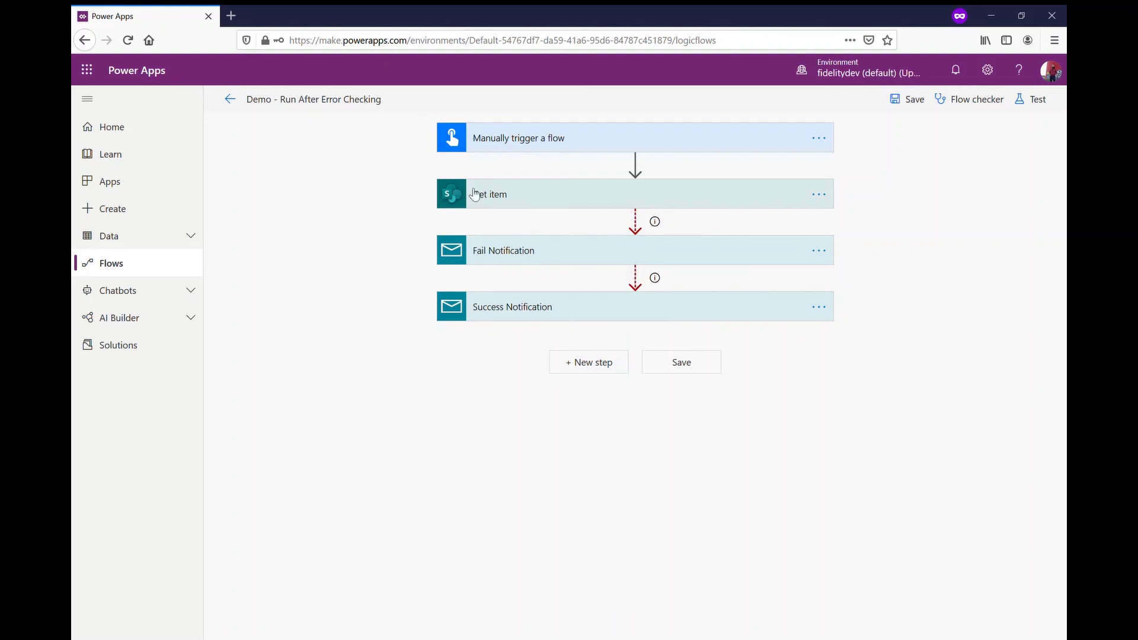
left_click(532, 309)
left_click(818, 308)
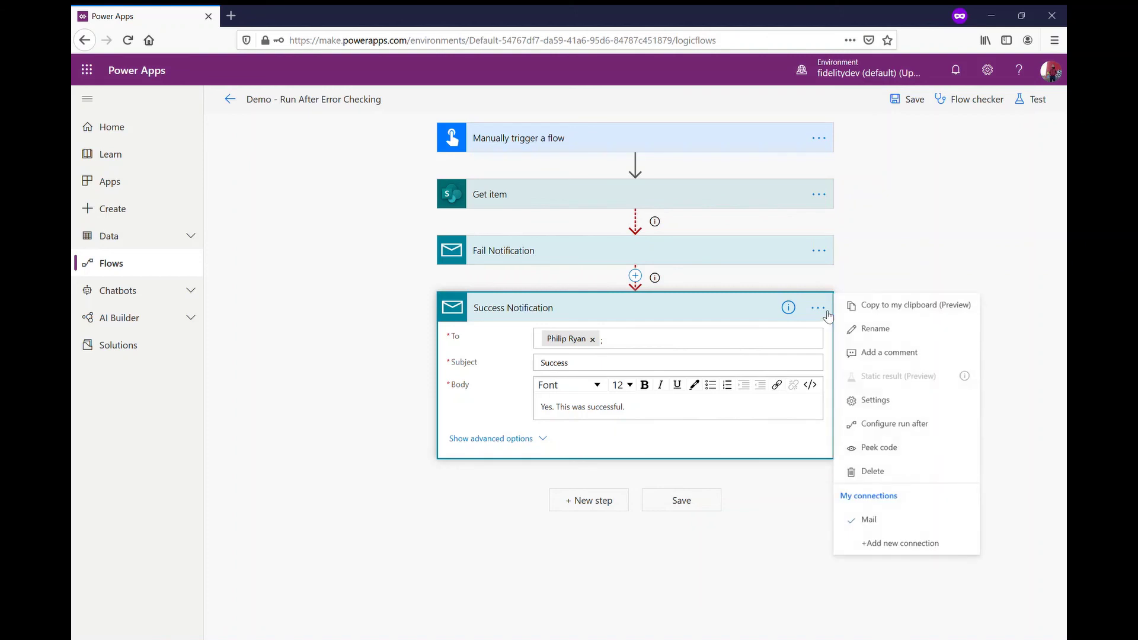
left_click(898, 424)
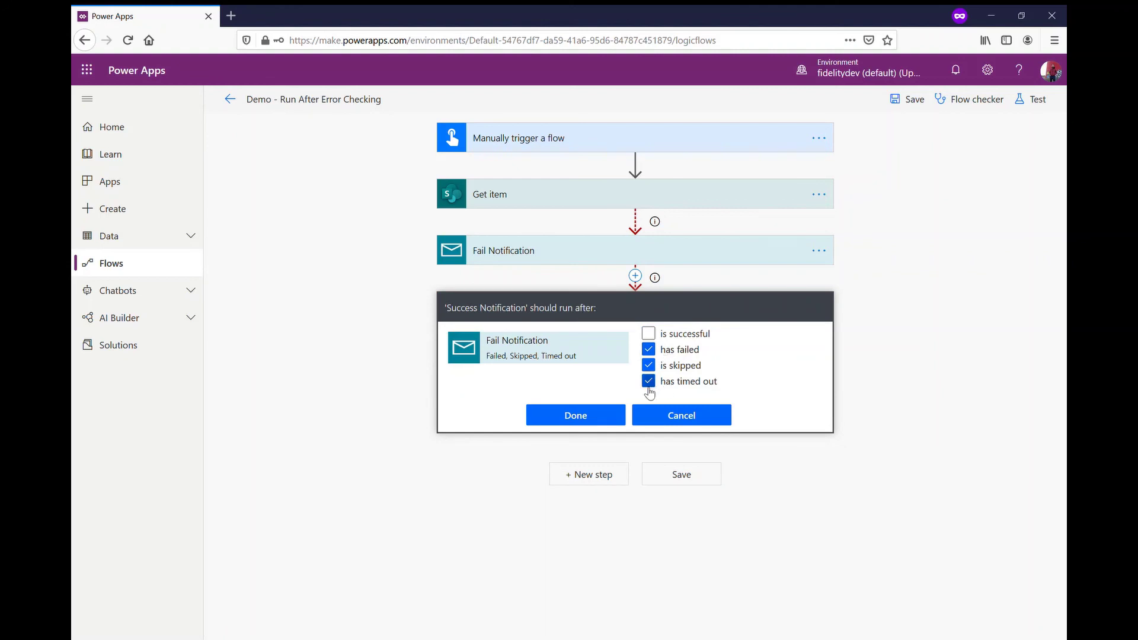
left_click(554, 415)
left_click(569, 308)
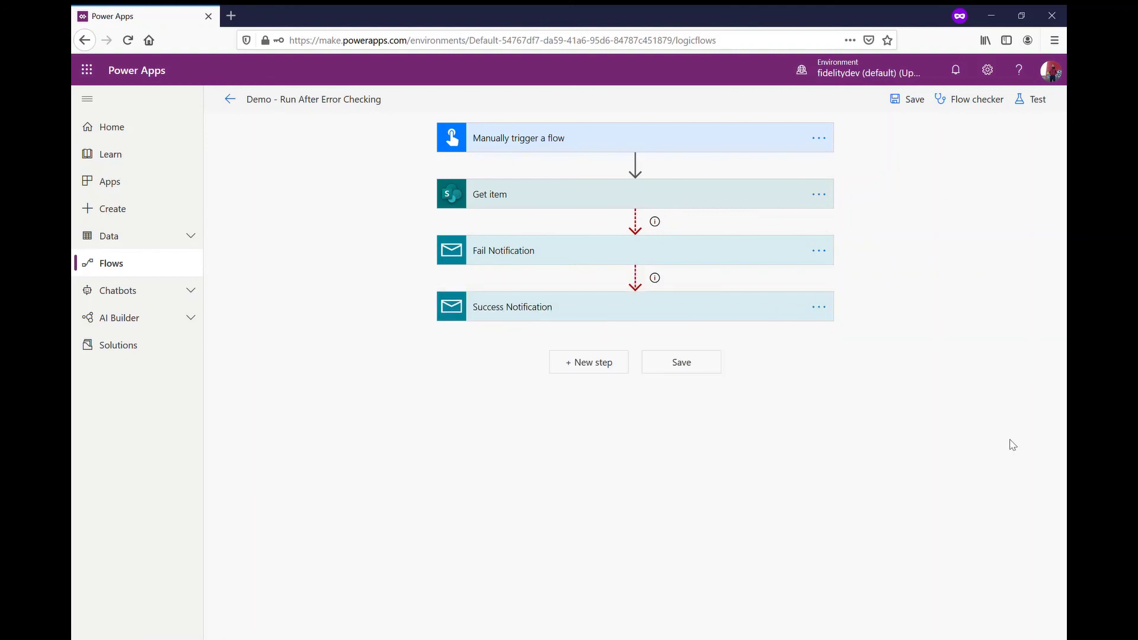